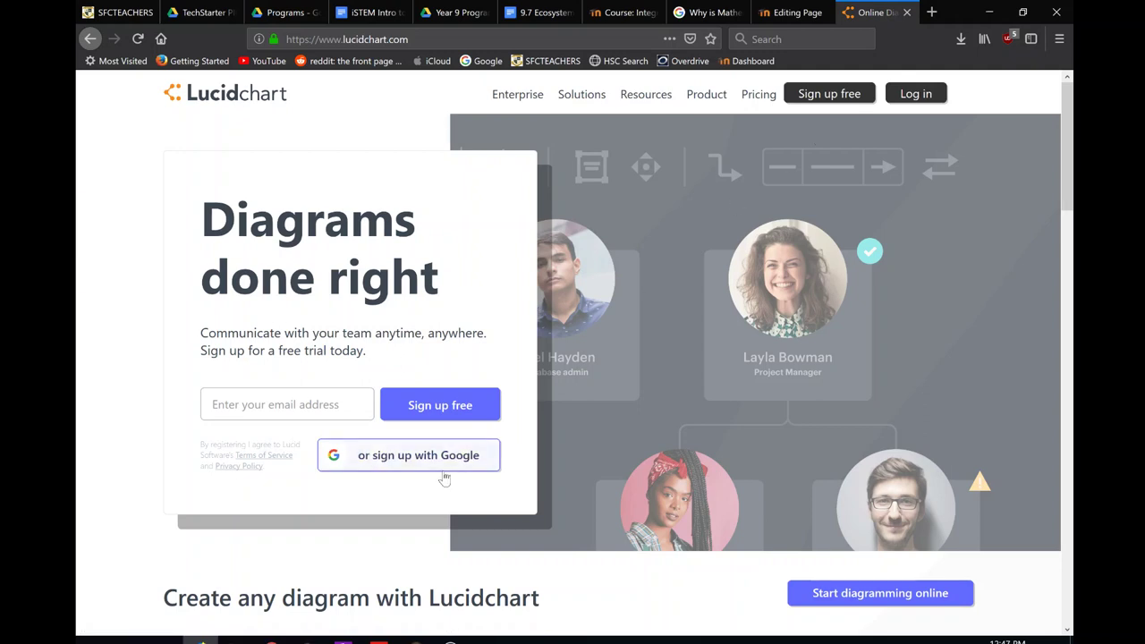
- Log in to Lucidchart with Google sign-in using the school account
right_click(427, 470)
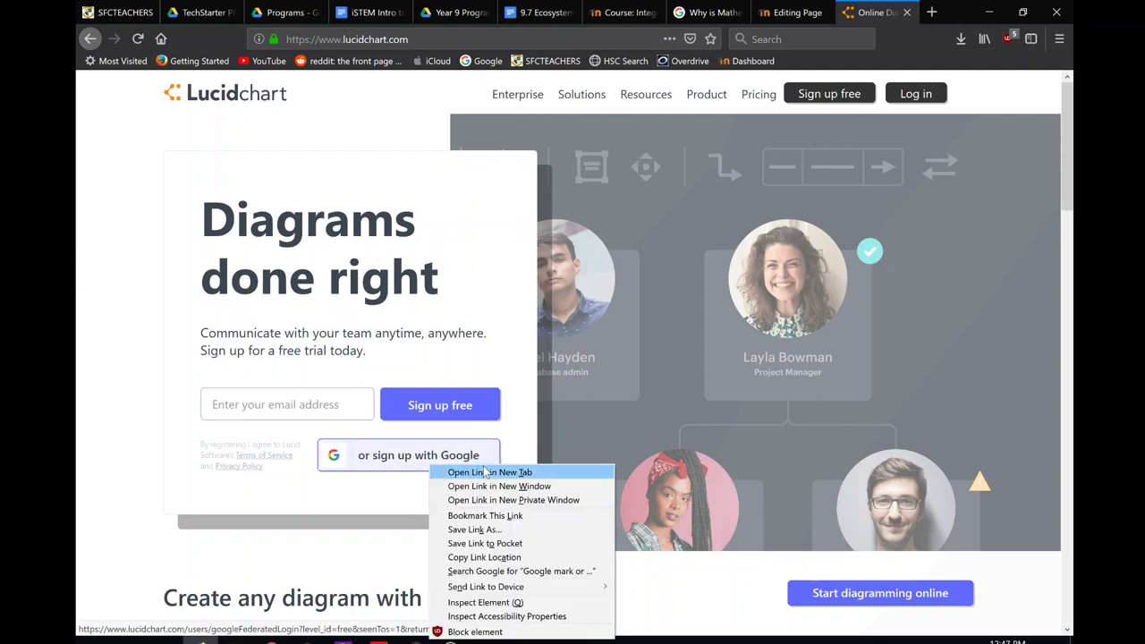
click(475, 475)
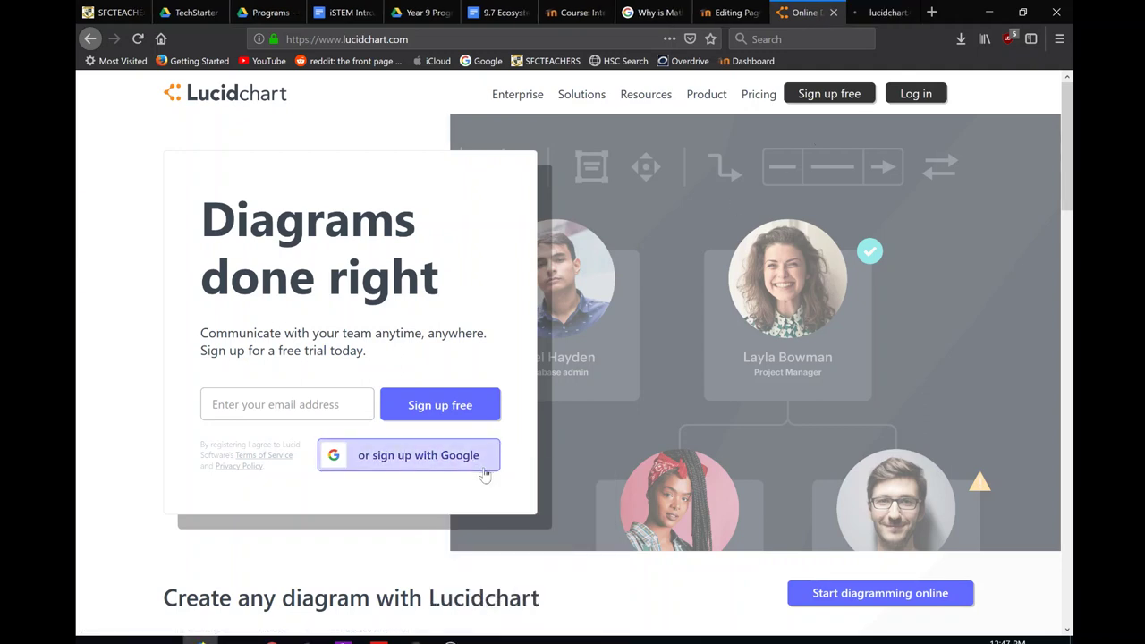
click(930, 99)
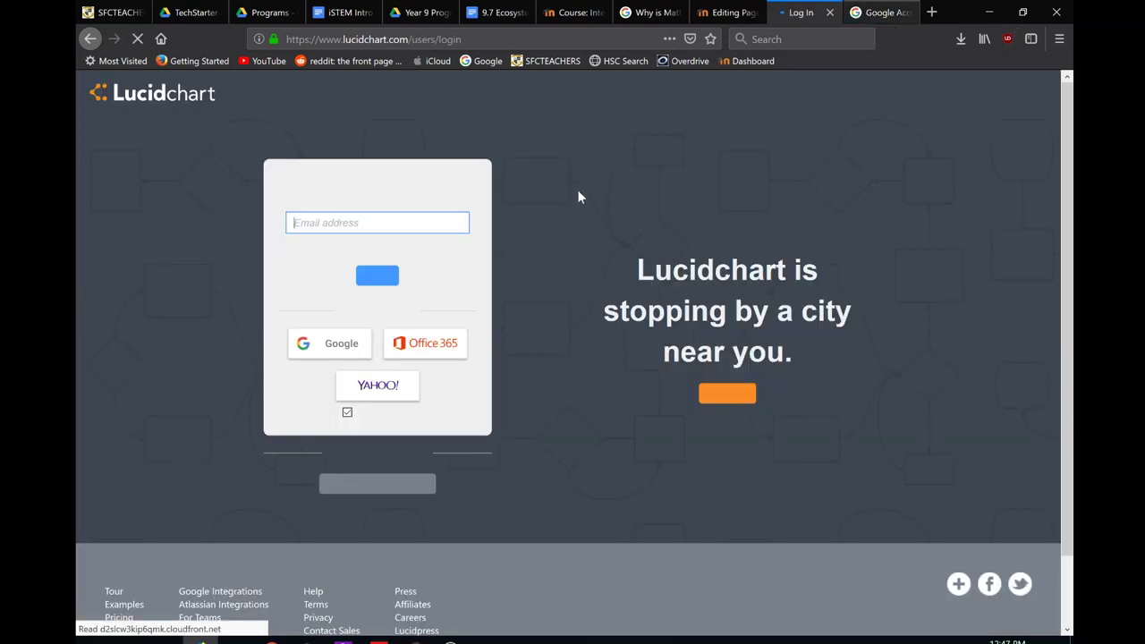
click(334, 356)
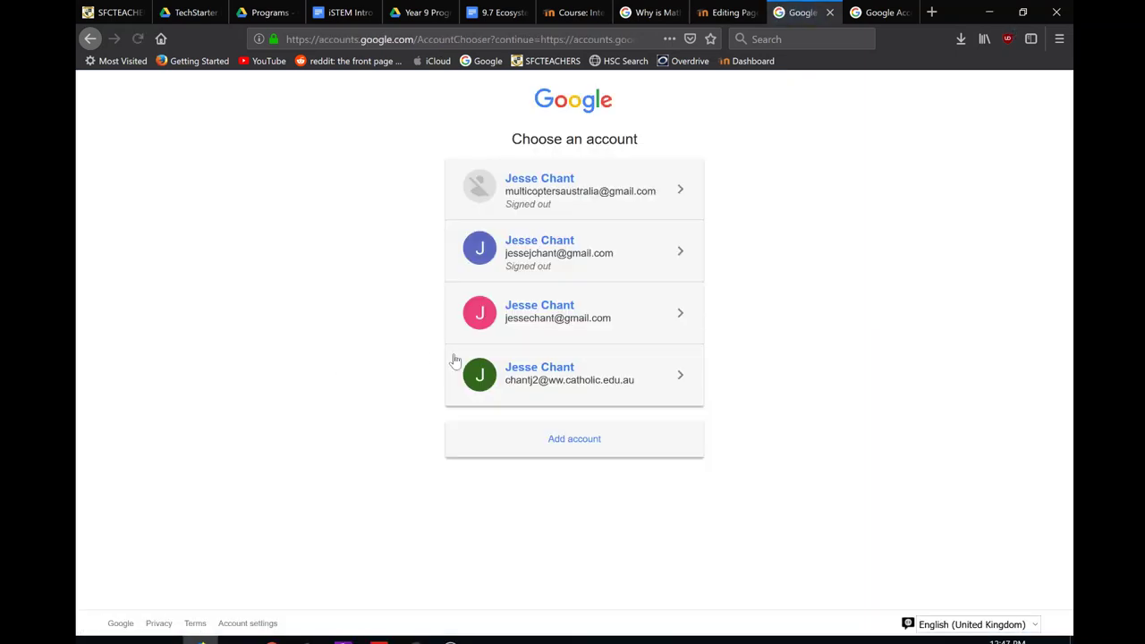
click(517, 381)
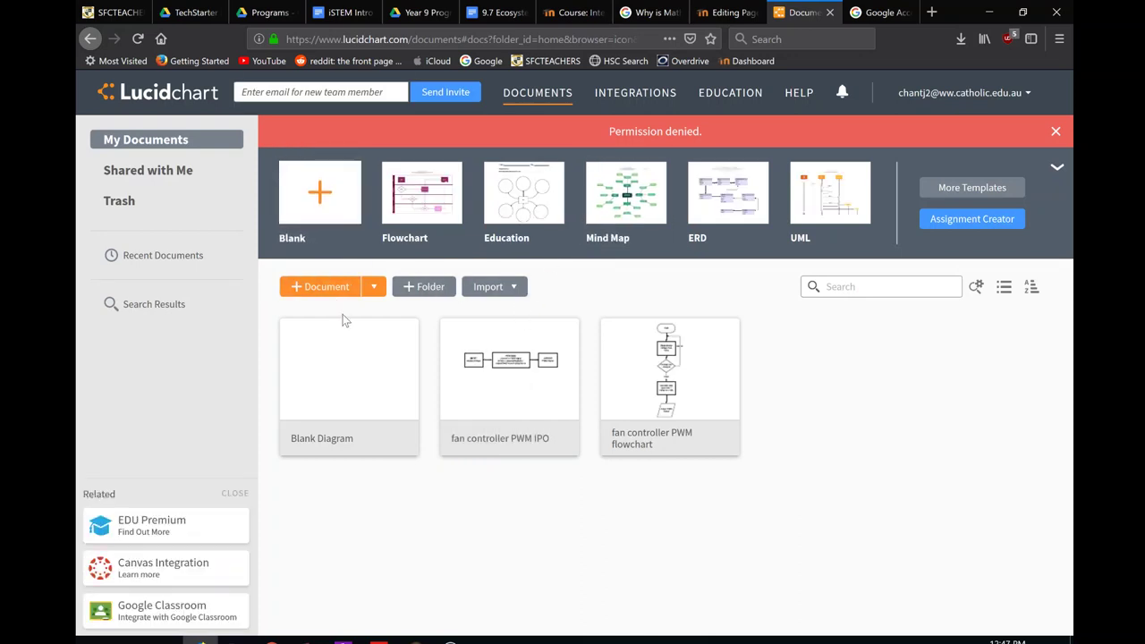
- Open the Blank Diagram document in the editor
mouse_move(345, 366)
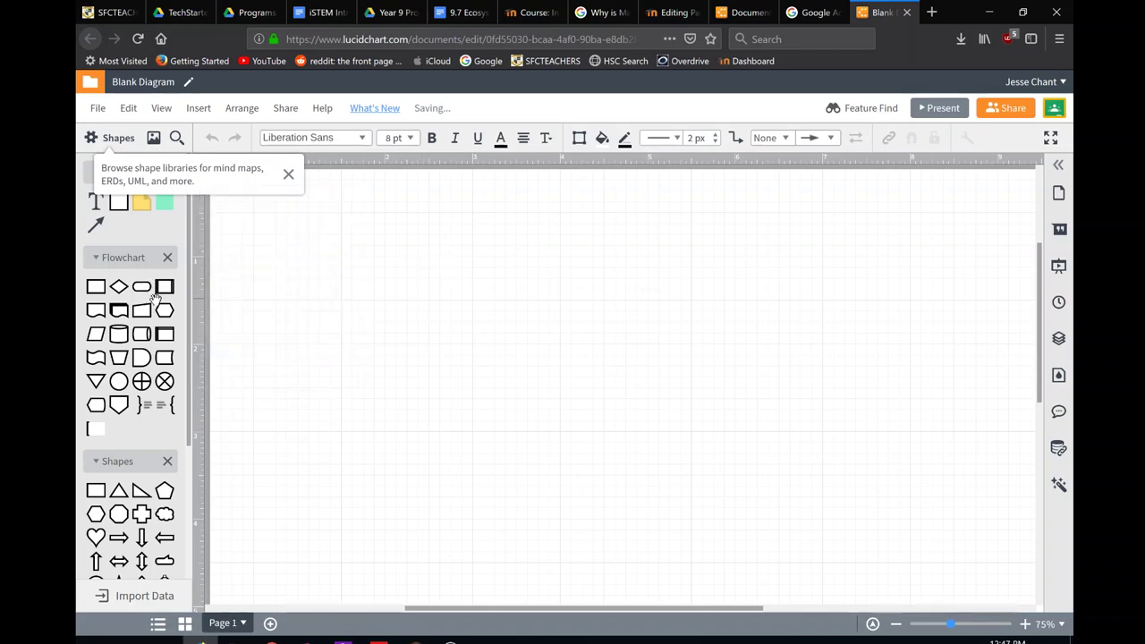
- Place a terminator shape labelled START at the top of the canvas, undoing a stray connector
drag(148, 288, 440, 235)
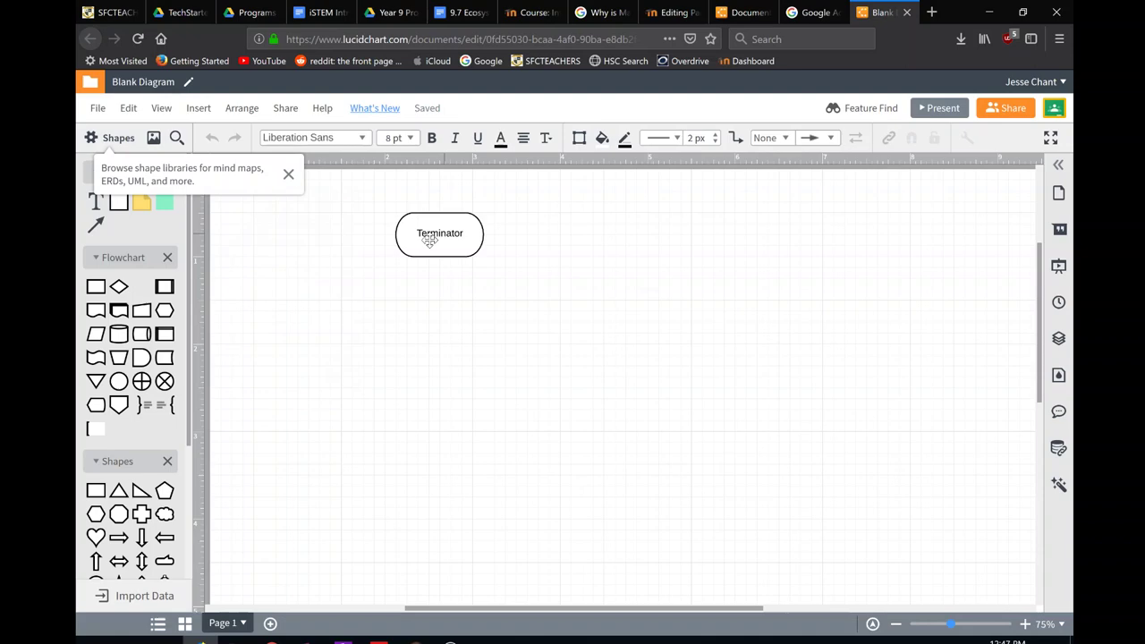
double_click(446, 237)
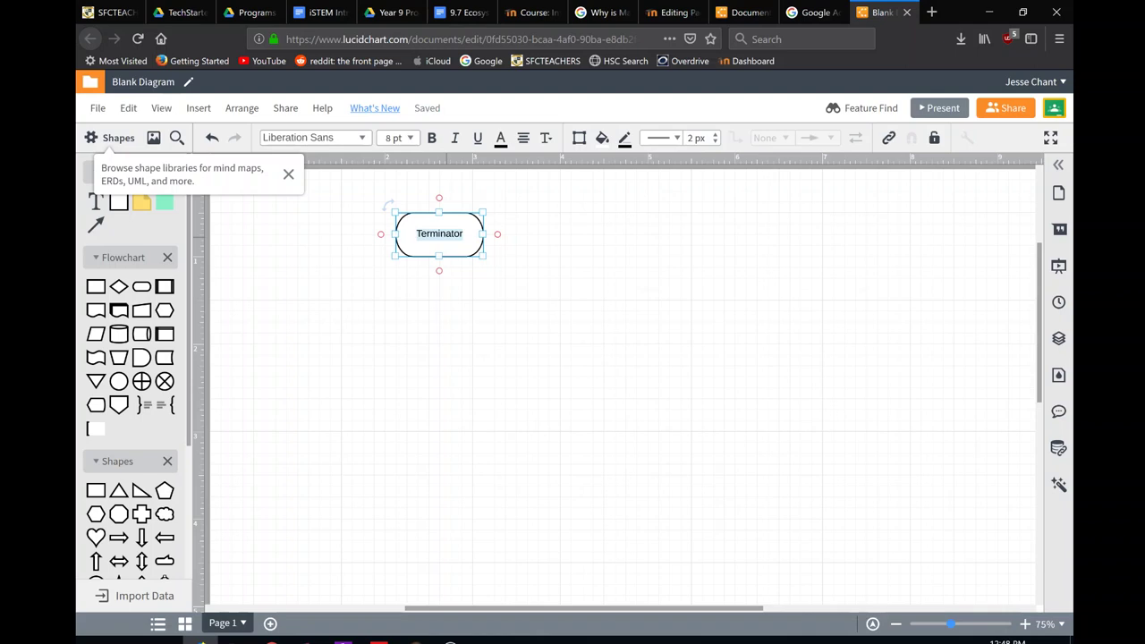
text(START)
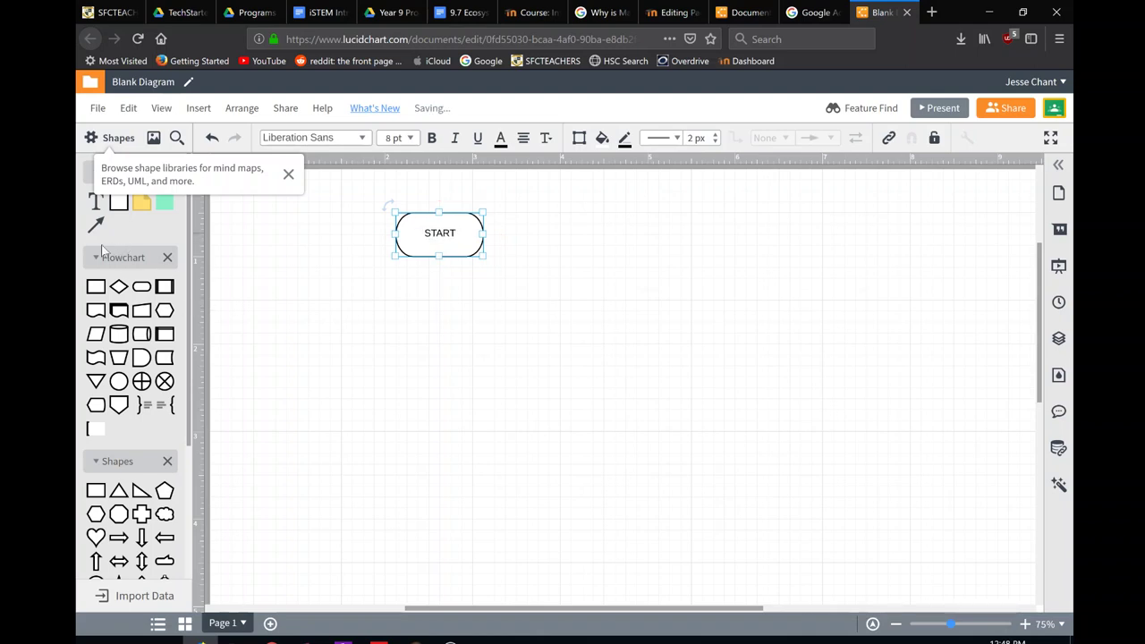
drag(439, 259, 439, 298)
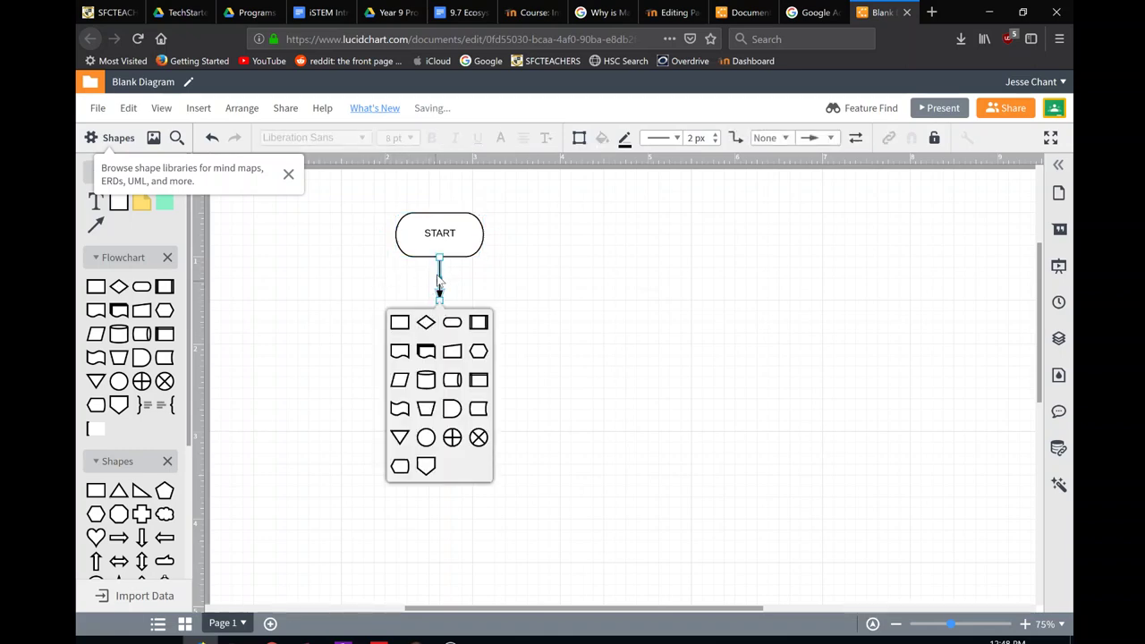
click(445, 290)
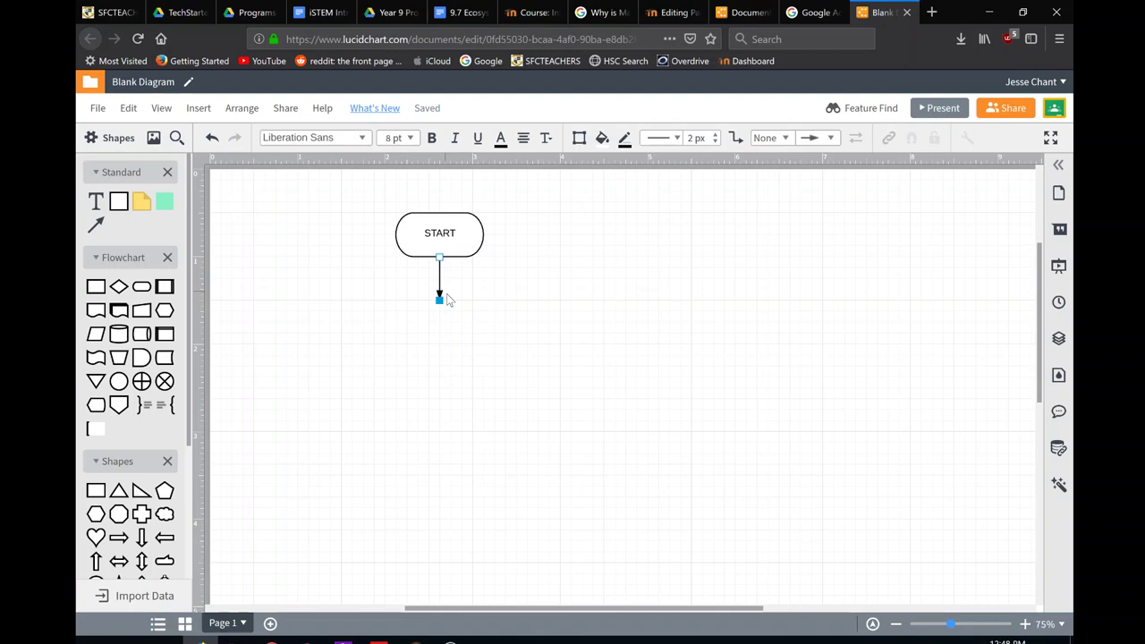
key(ctrl+z)
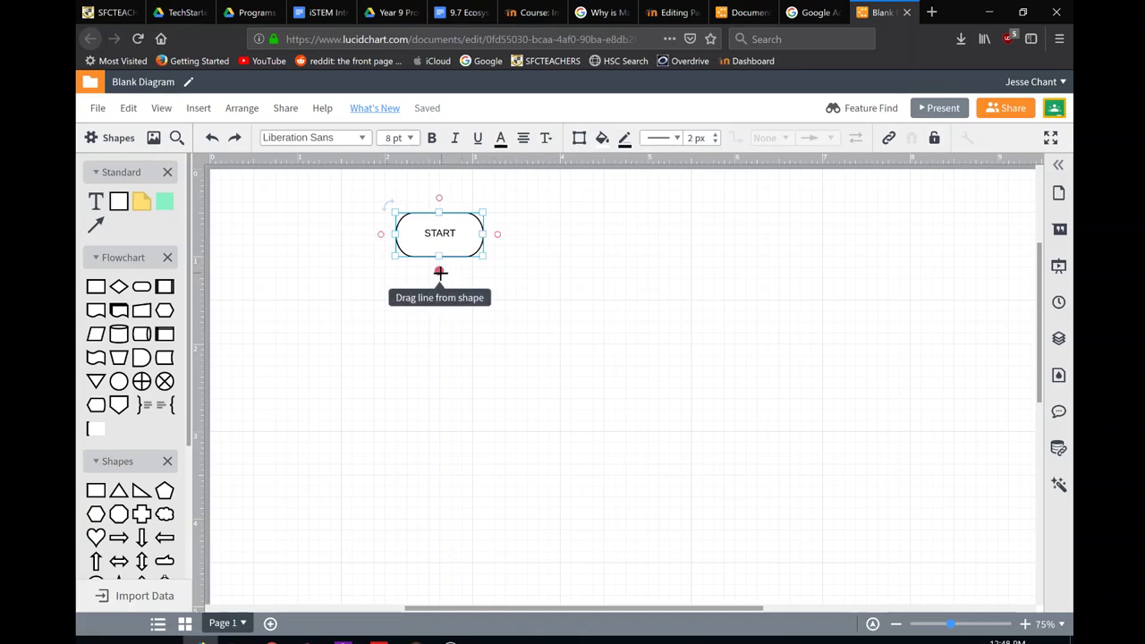
- Connect START by an arrow to a new process box labelled 'Get and Check Diary'
drag(439, 272, 439, 295)
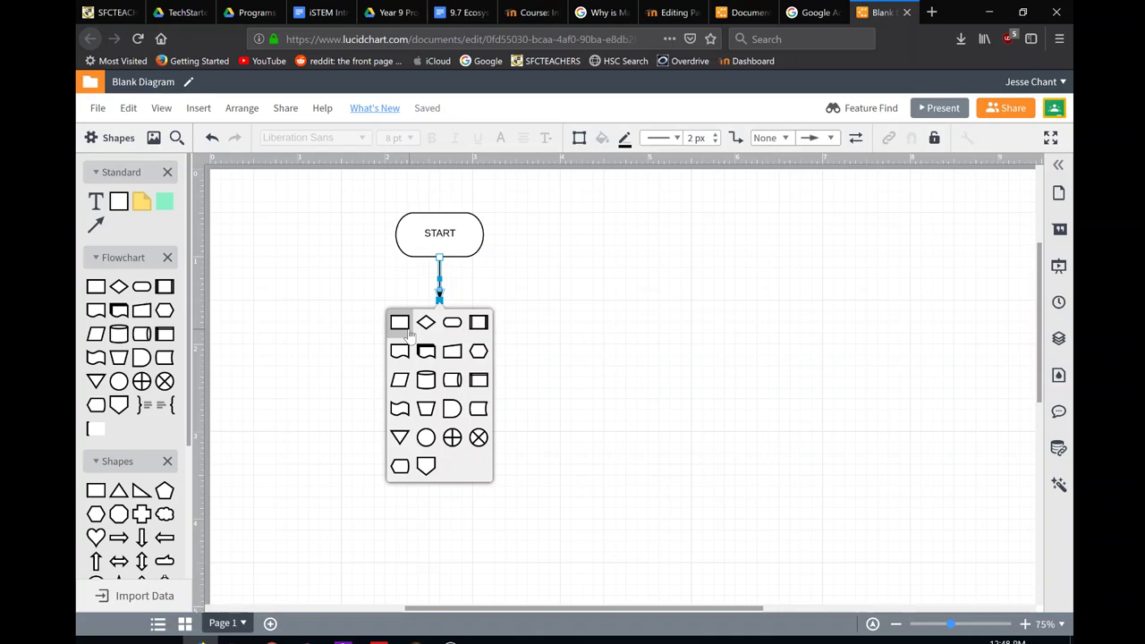
click(403, 325)
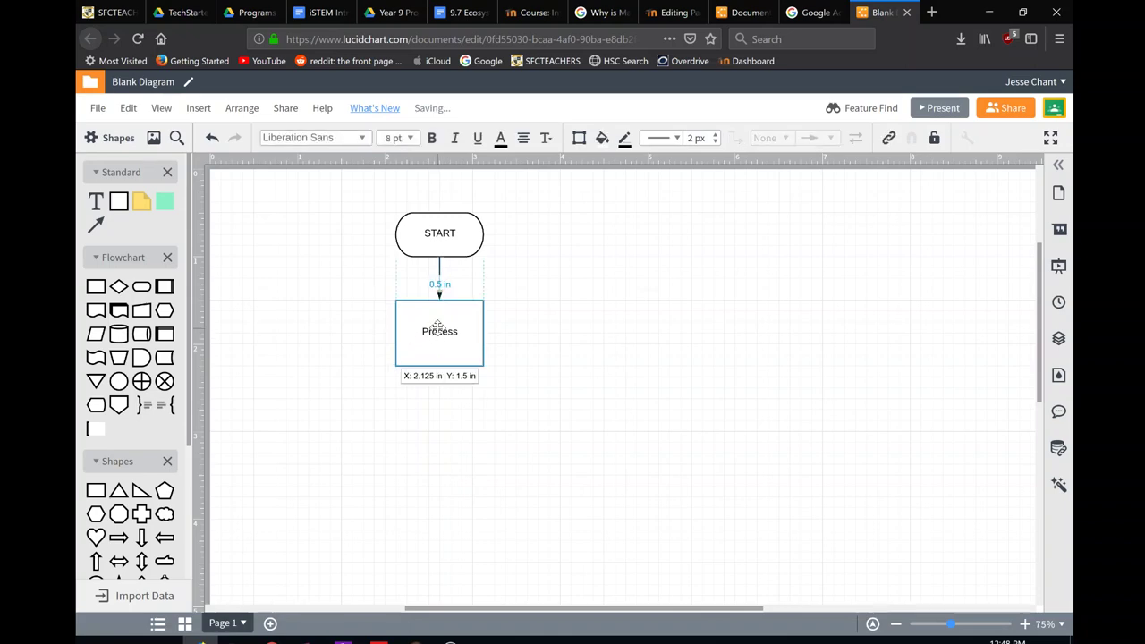
double_click(421, 332)
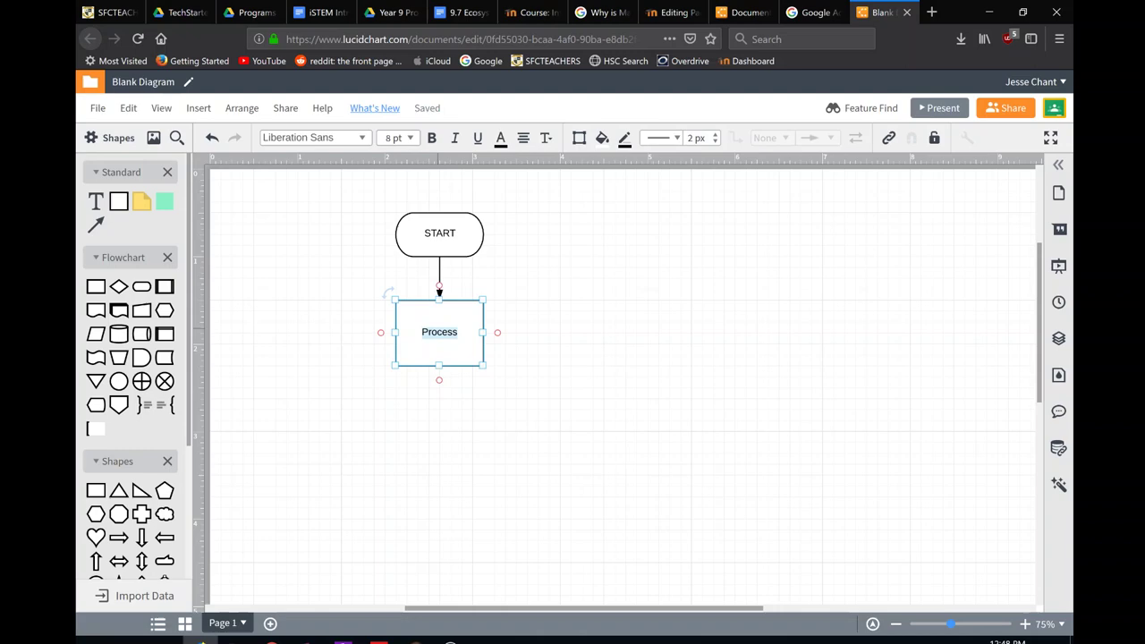
text(Get and Check Diary)
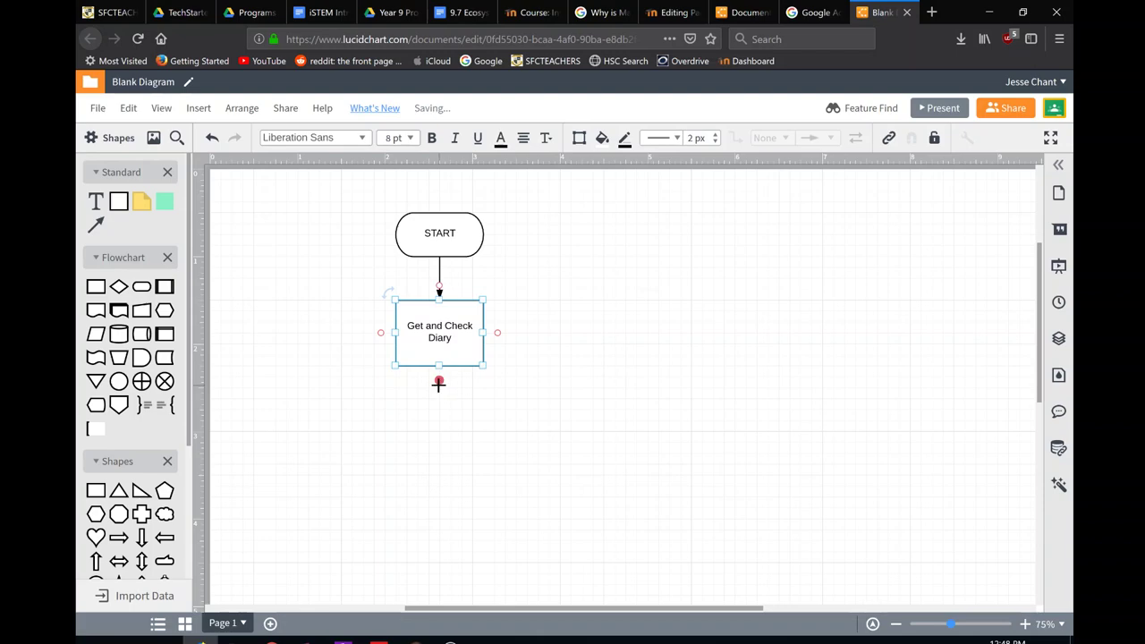
- Add a decision diamond below the diary box asking 'Is there unfishined work?'
drag(439, 383, 439, 407)
click(422, 429)
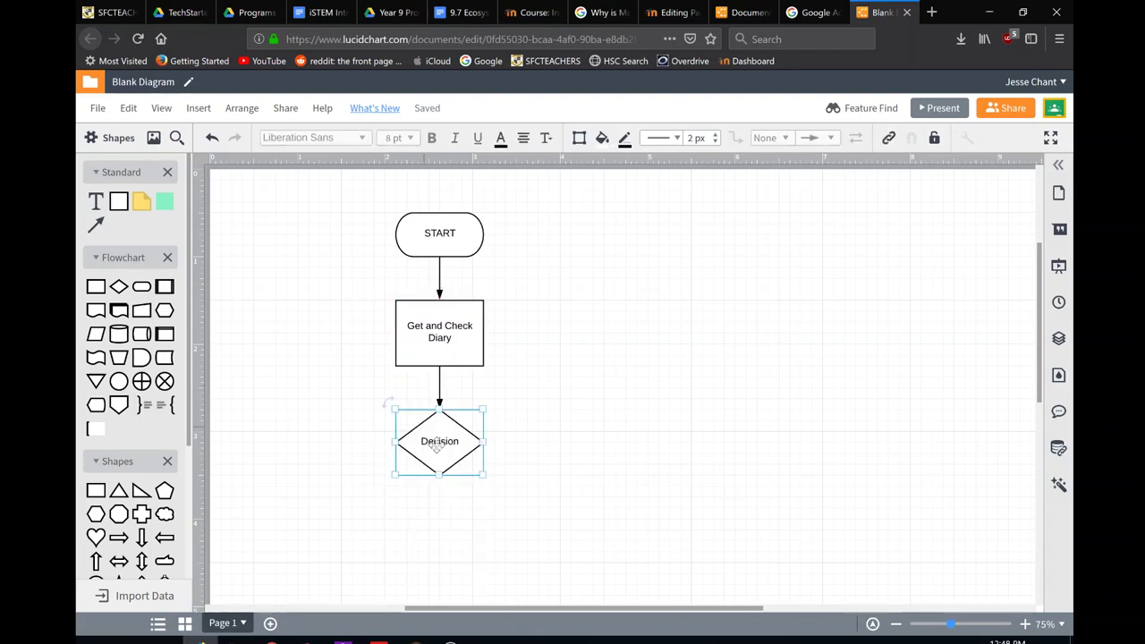
double_click(445, 438)
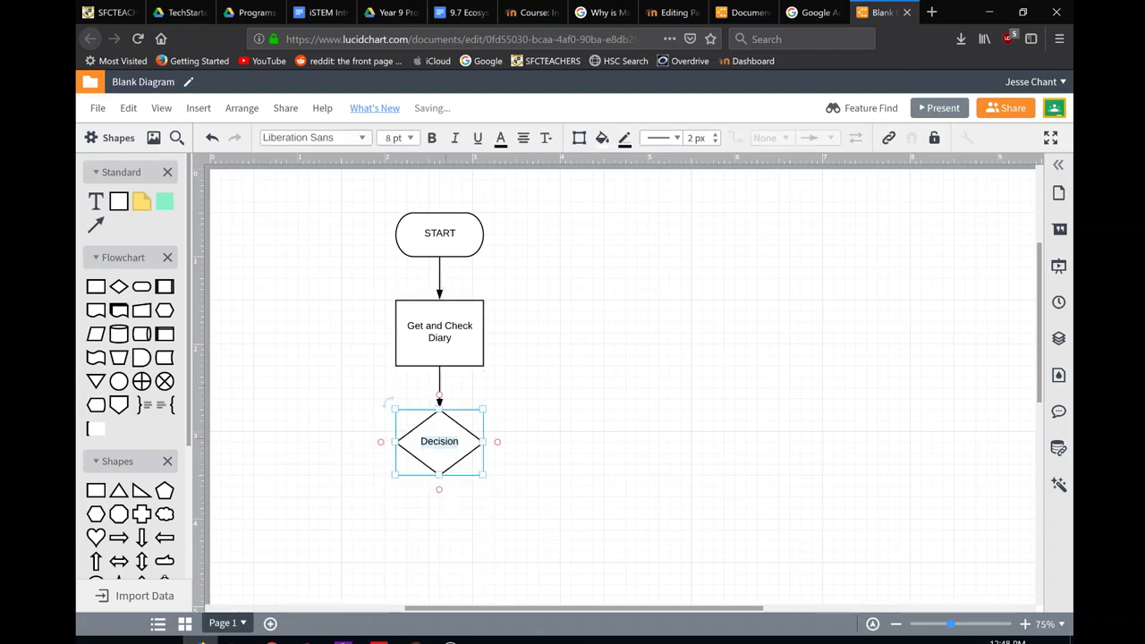
key(BackSpace)
text(Is there unfish)
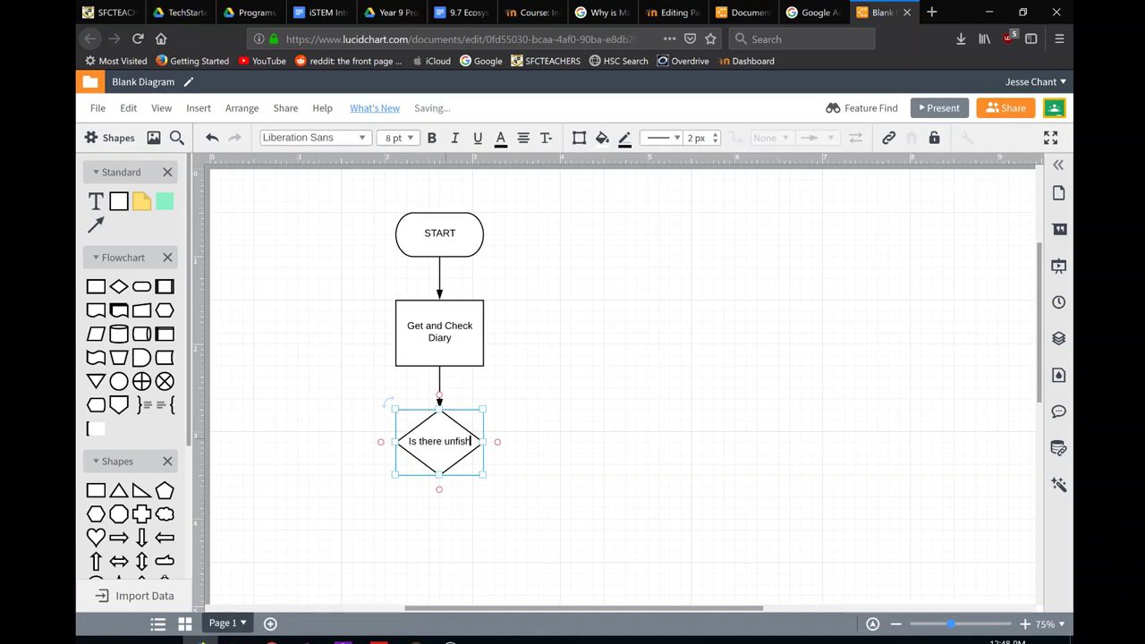
text(ined work)
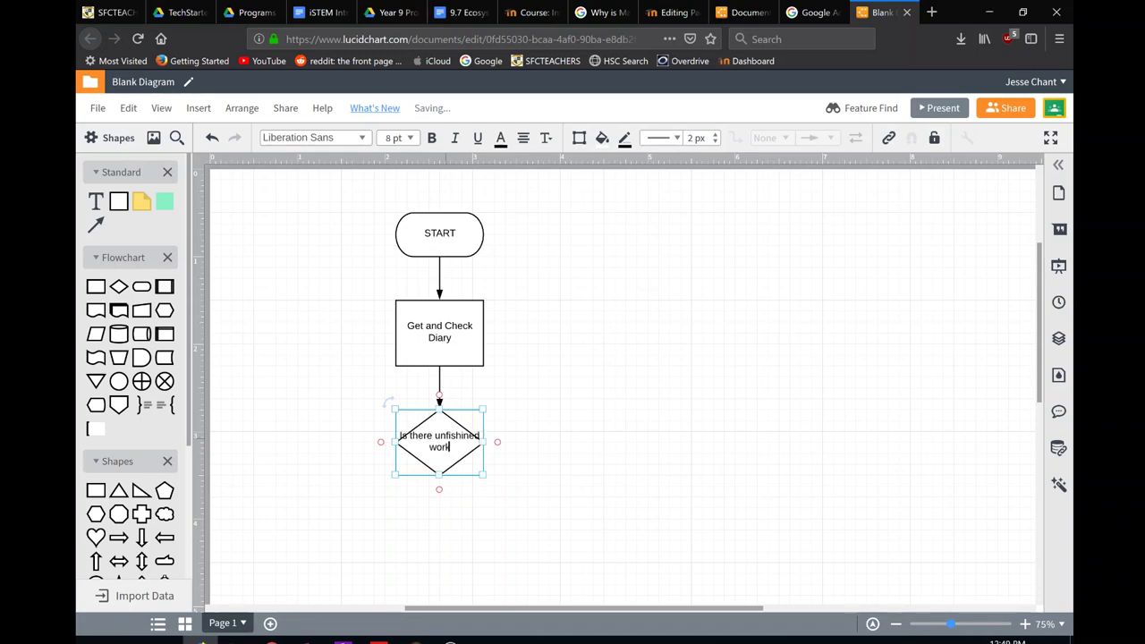
text(?)
key(Escape)
scroll(447, 420, down, 1)
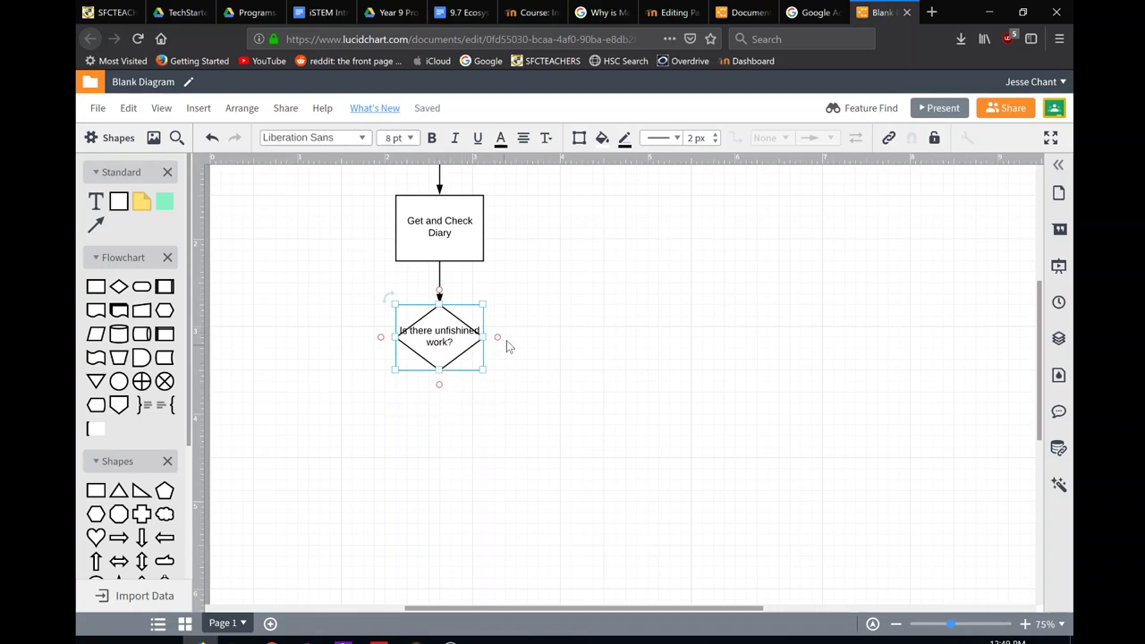
- Add a 'Complete Work' process box on the diamond's Yes branch
drag(439, 385, 439, 413)
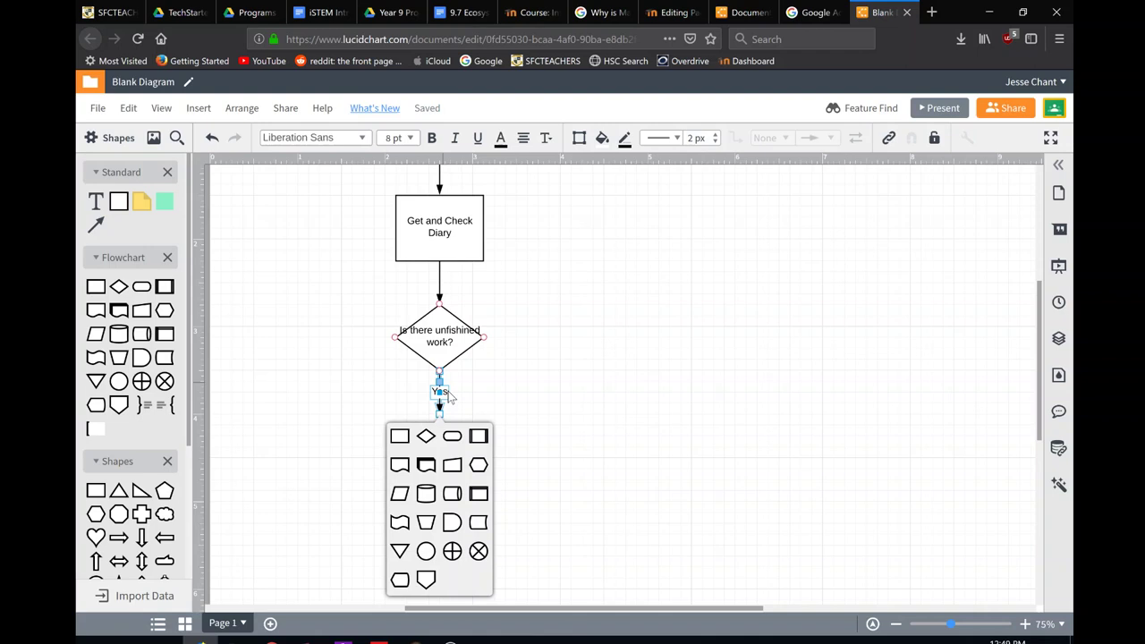
click(400, 437)
double_click(444, 445)
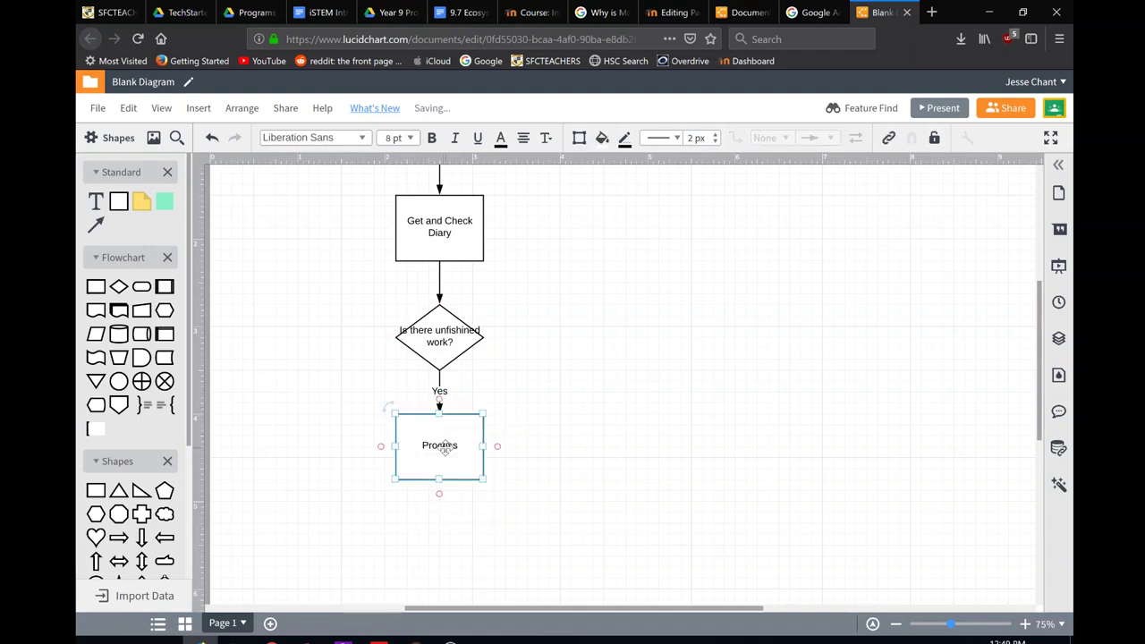
text(Complete Work)
key(Escape)
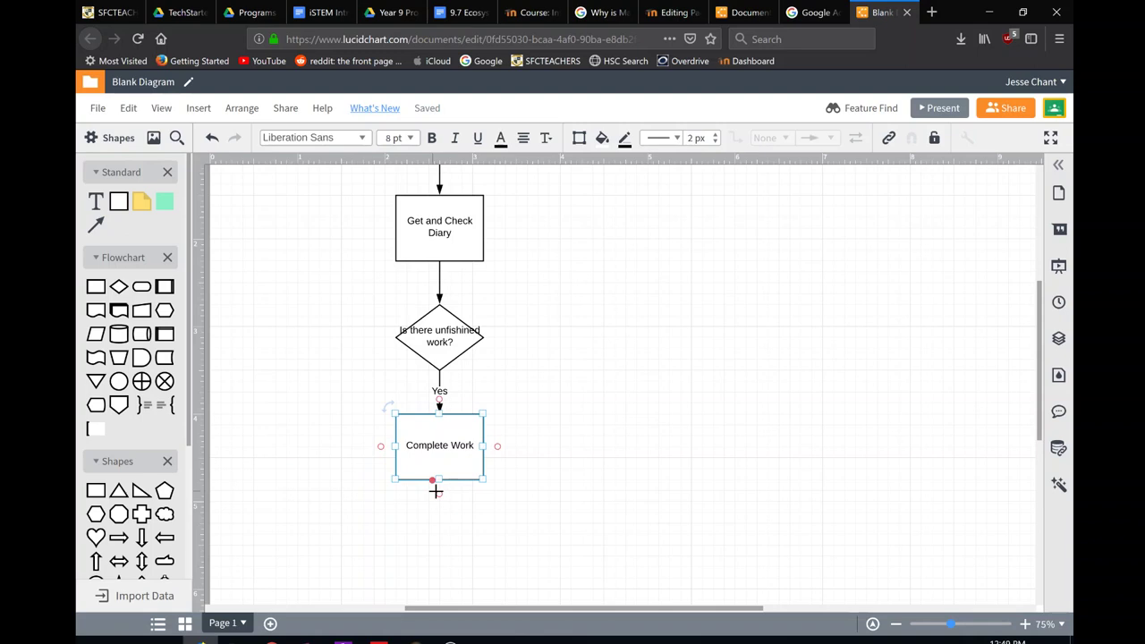
- Draw a loop connector from Complete Work back up to the diamond
scroll(438, 474, down, 2)
scroll(424, 439, up, 1)
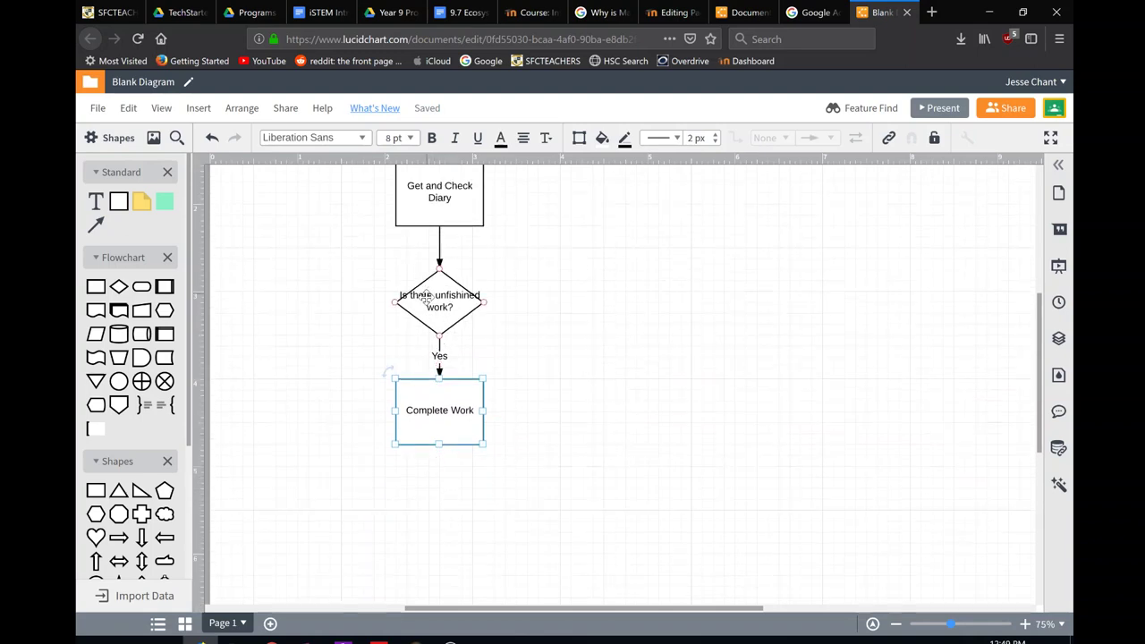
drag(395, 410, 393, 304)
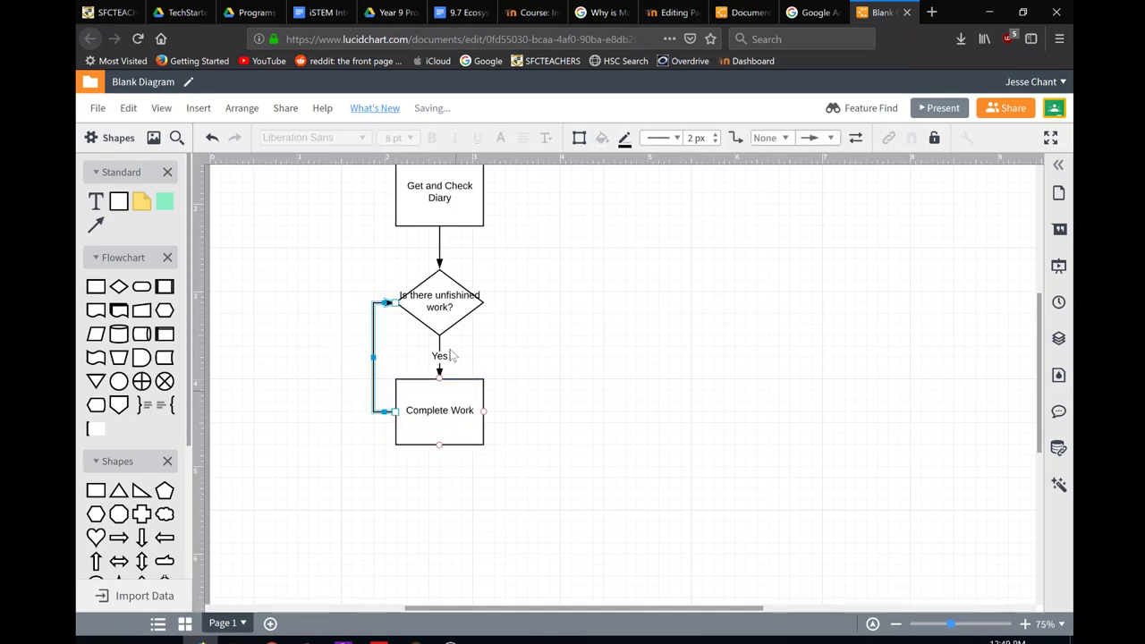
- Break the diamond's question onto three lines before 'unfishined' and 'work?'
click(445, 291)
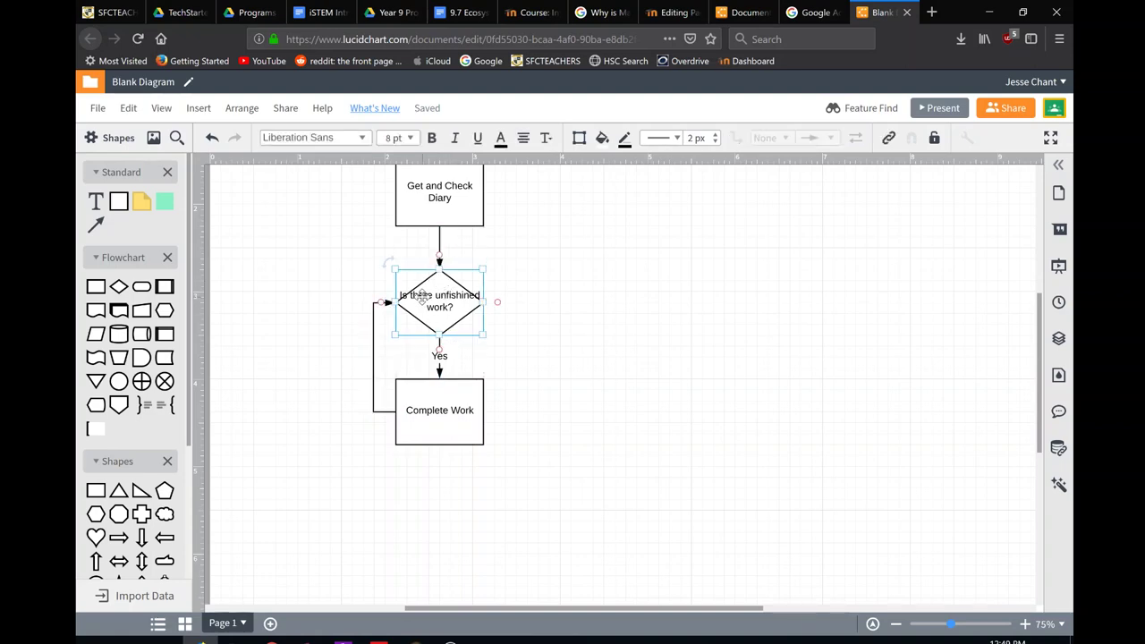
double_click(422, 298)
click(434, 296)
key(Return)
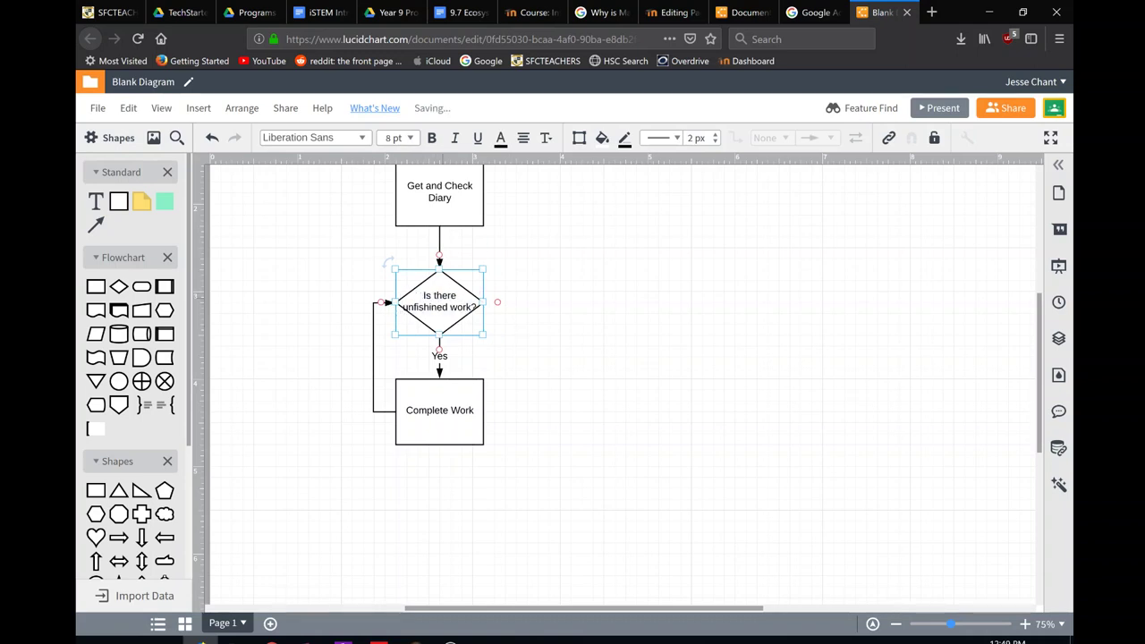
click(451, 307)
key(Return)
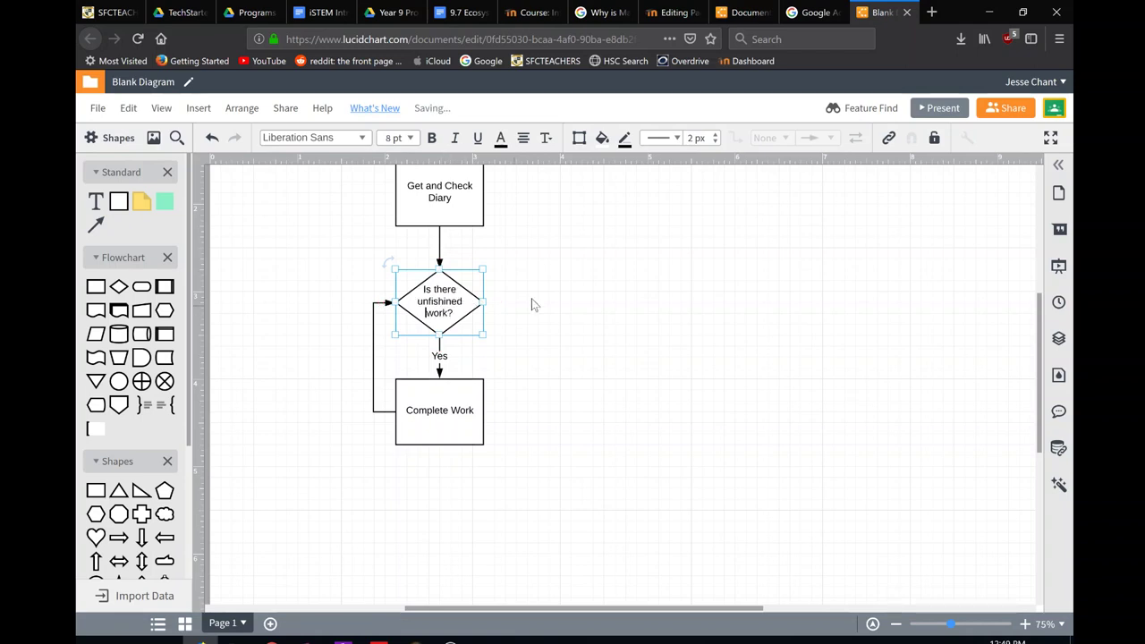
click(577, 302)
- Reattach the loop connector's end to the Get and Check Diary box
scroll(474, 296, up, 1)
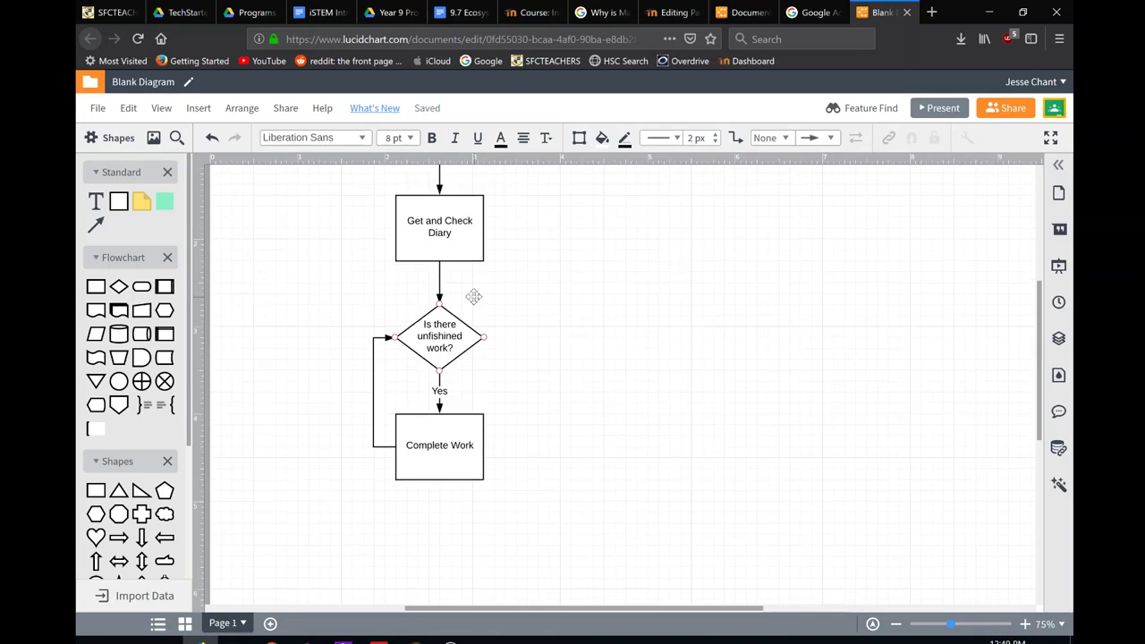
scroll(473, 294, up, 4)
scroll(456, 291, down, 2)
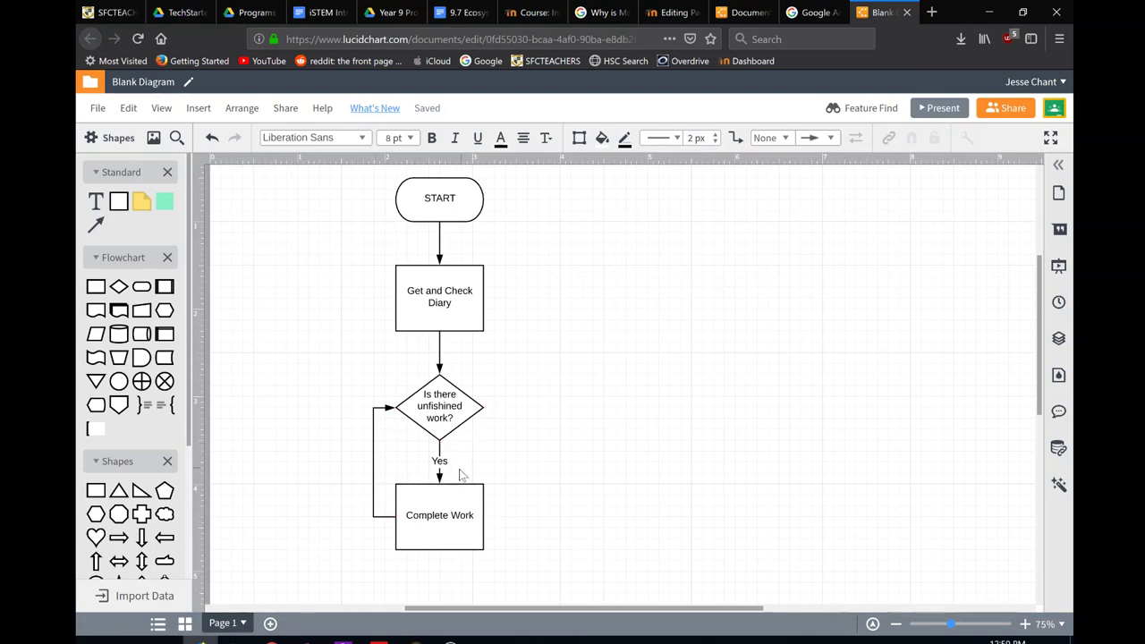
drag(386, 408, 393, 407)
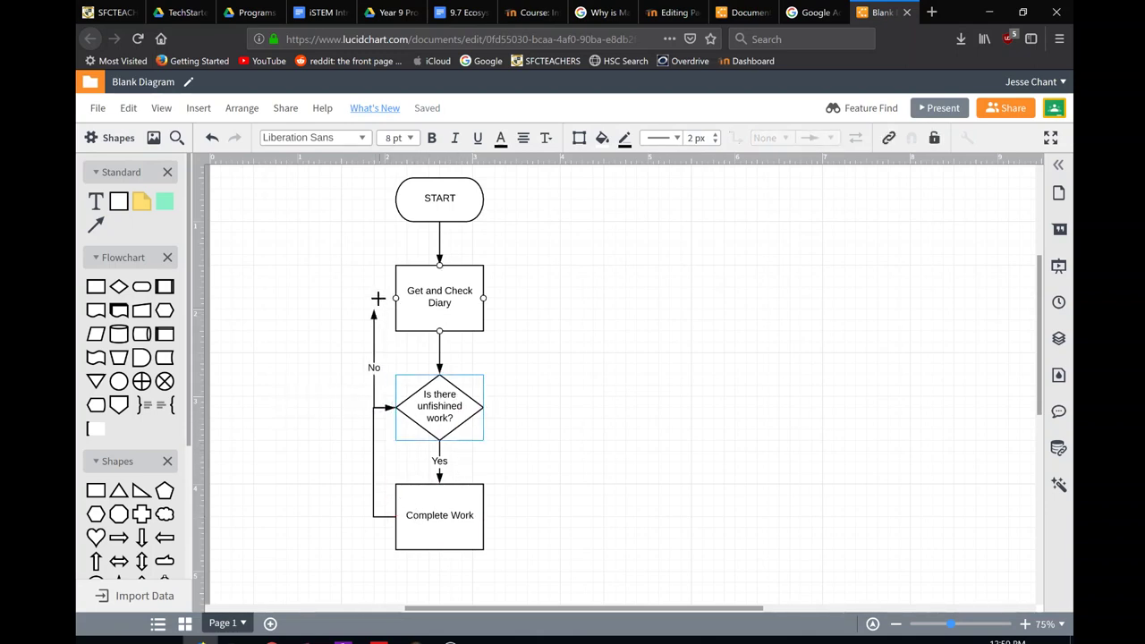
click(398, 389)
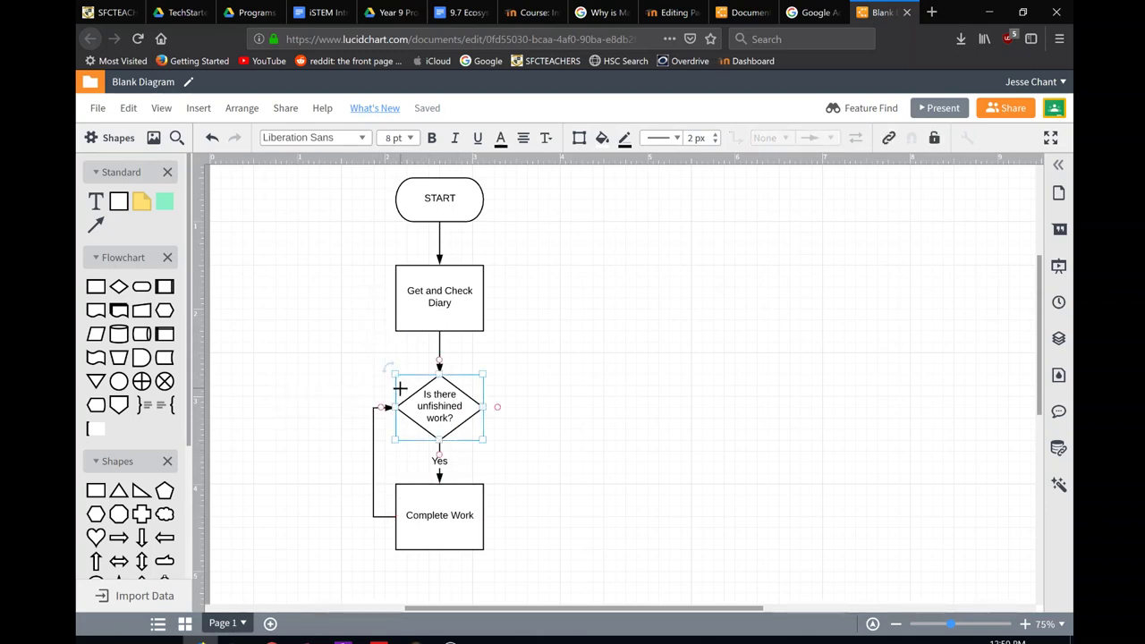
click(374, 461)
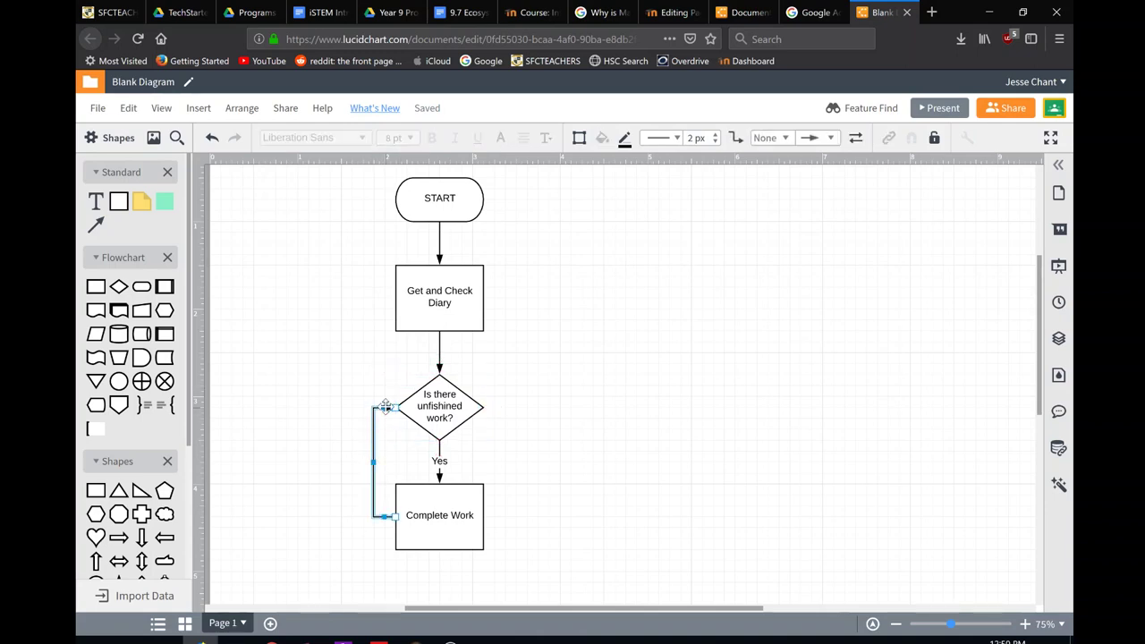
drag(386, 407, 394, 298)
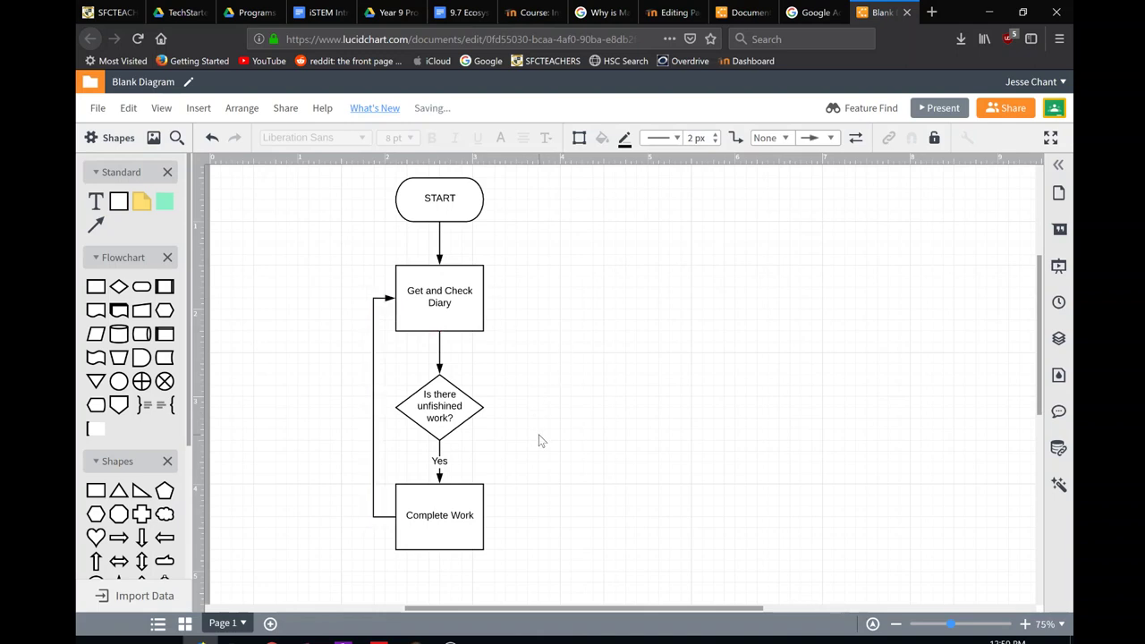
- Run a No line from the diamond's right side to a terminator labelled 'Done!'
click(474, 405)
drag(484, 408, 528, 407)
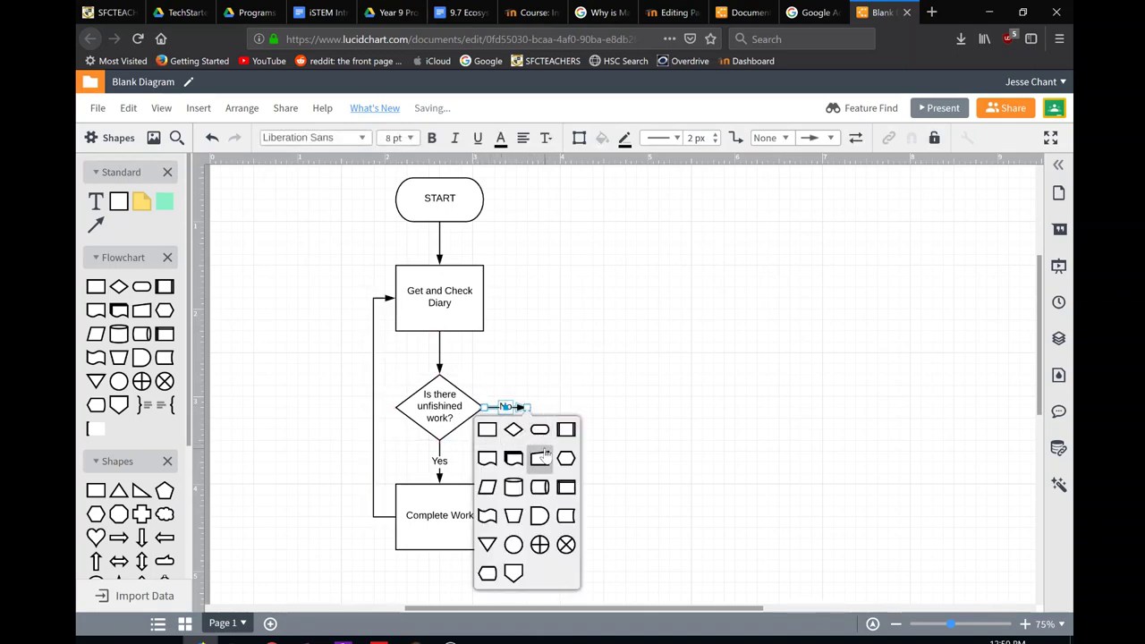
click(541, 434)
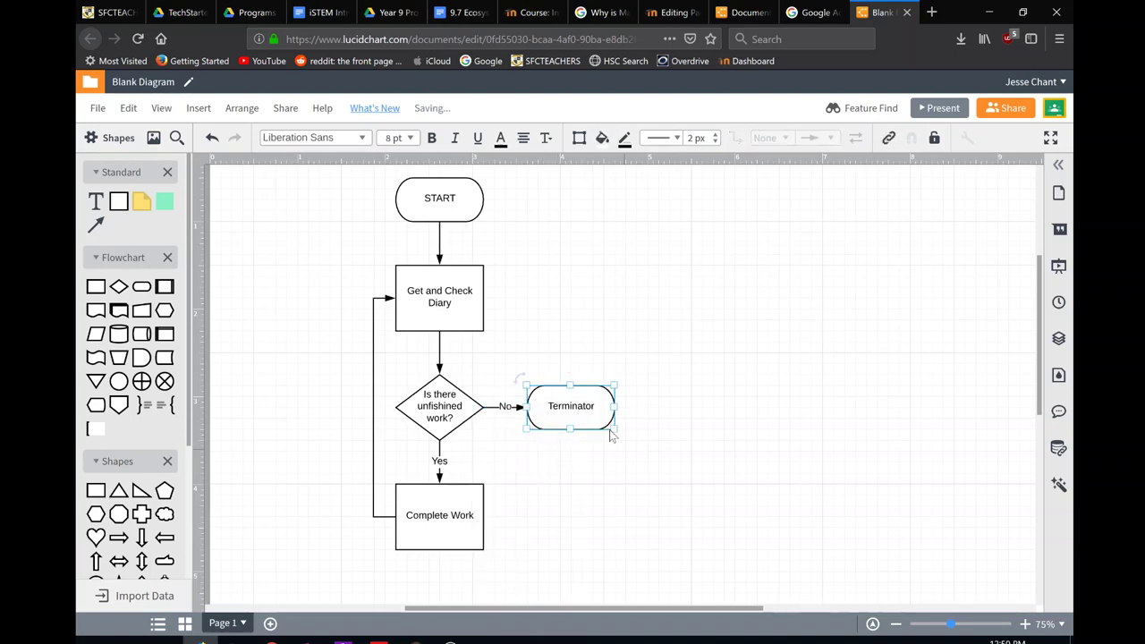
drag(587, 404, 589, 407)
double_click(589, 407)
text(Done!)
click(710, 447)
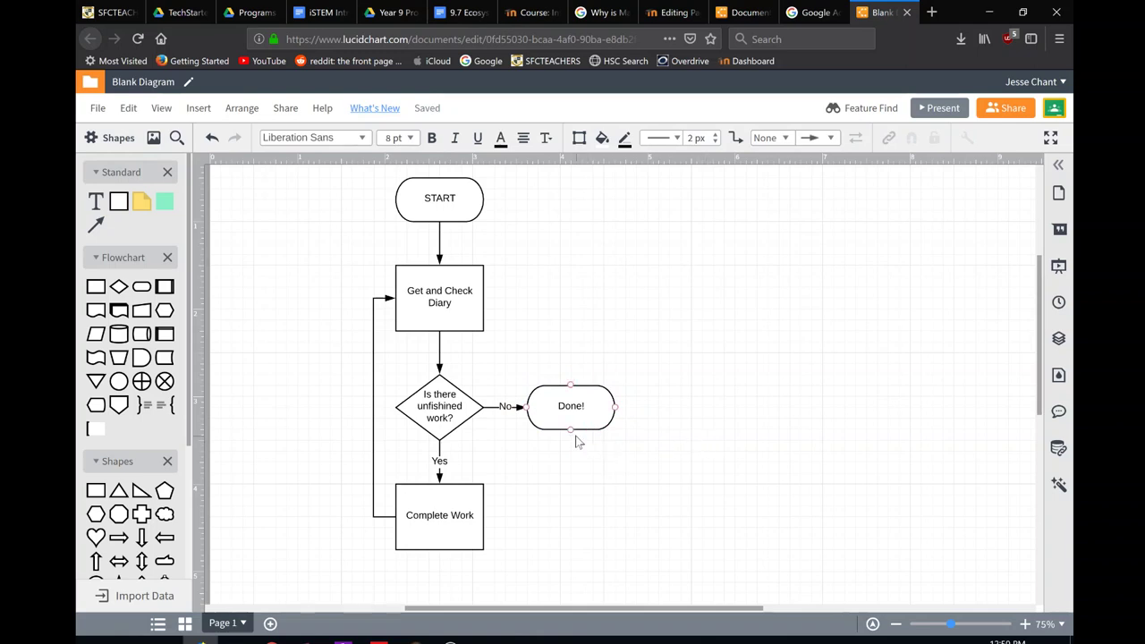
scroll(575, 432, down, 1)
scroll(575, 432, up, 2)
scroll(510, 340, down, 1)
click(504, 406)
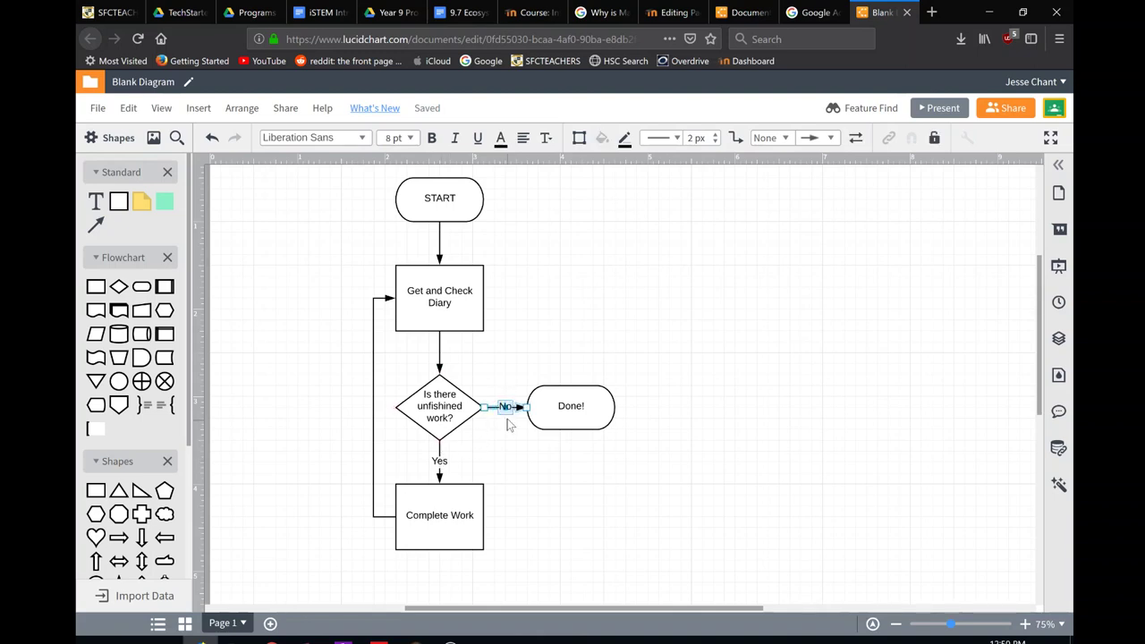
click(439, 460)
double_click(439, 460)
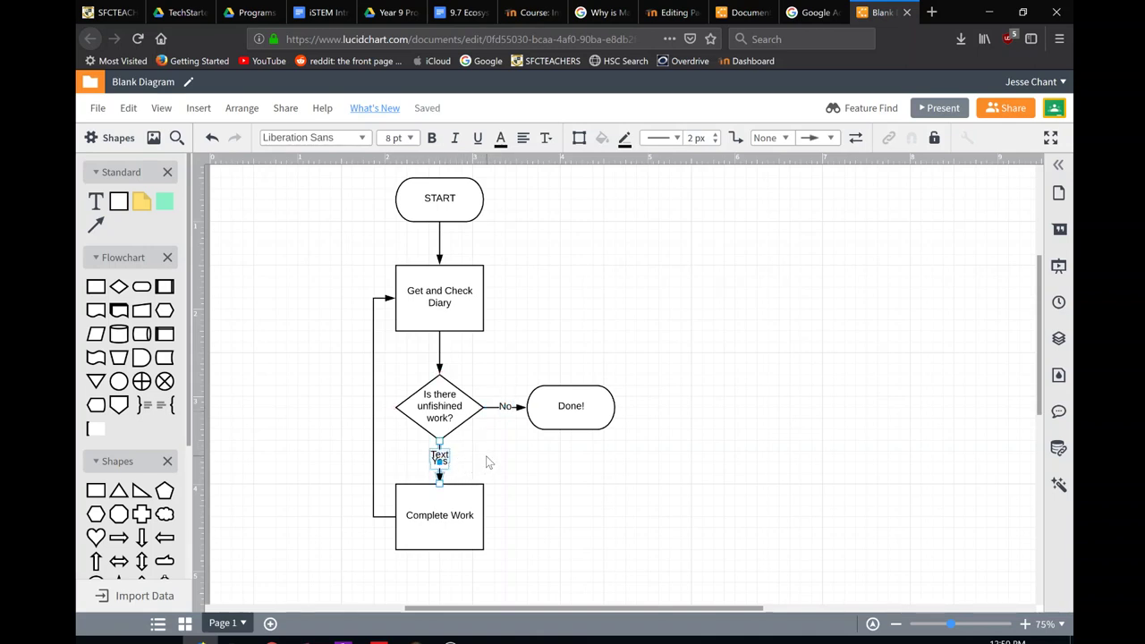
key(ctrl+z)
double_click(439, 461)
click(500, 463)
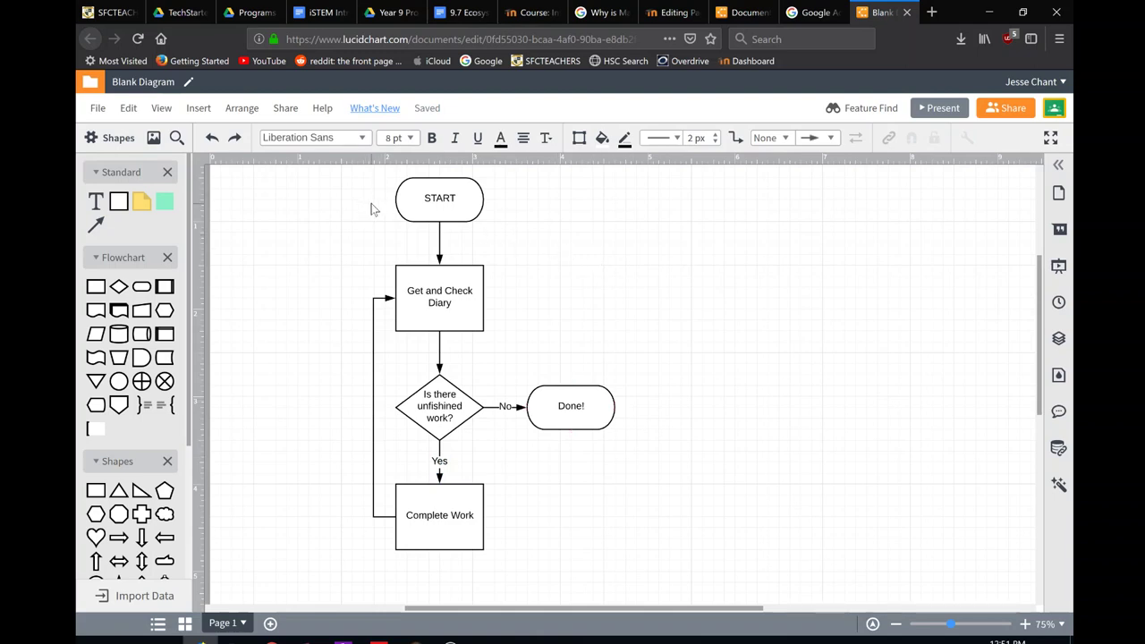
- Open the PNG download settings from File > Download As
click(128, 107)
click(98, 108)
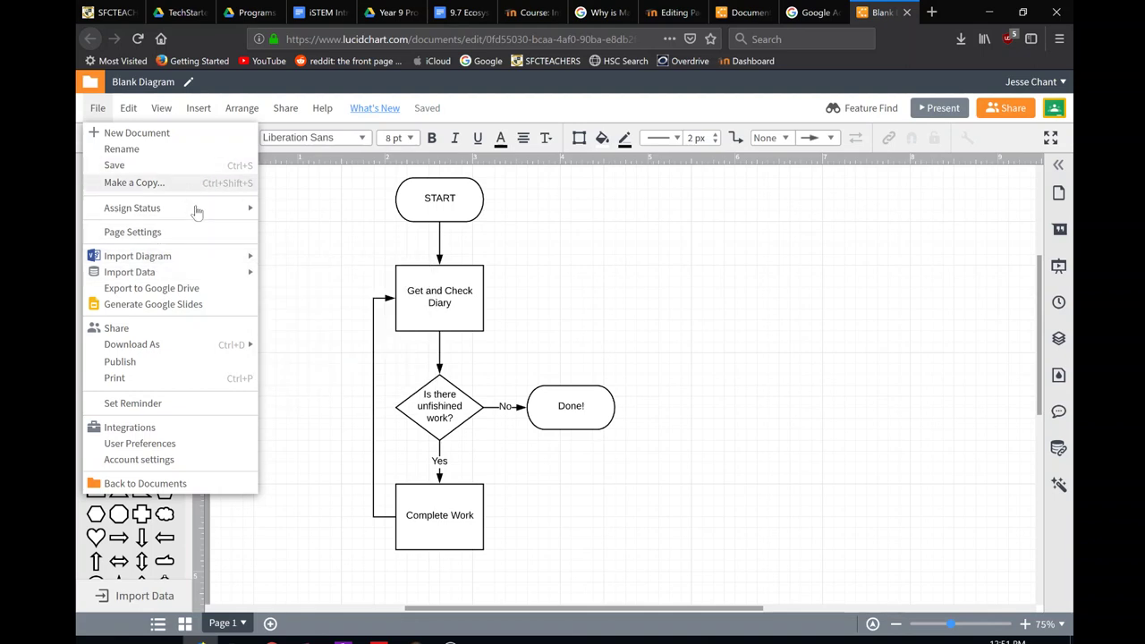
mouse_move(214, 345)
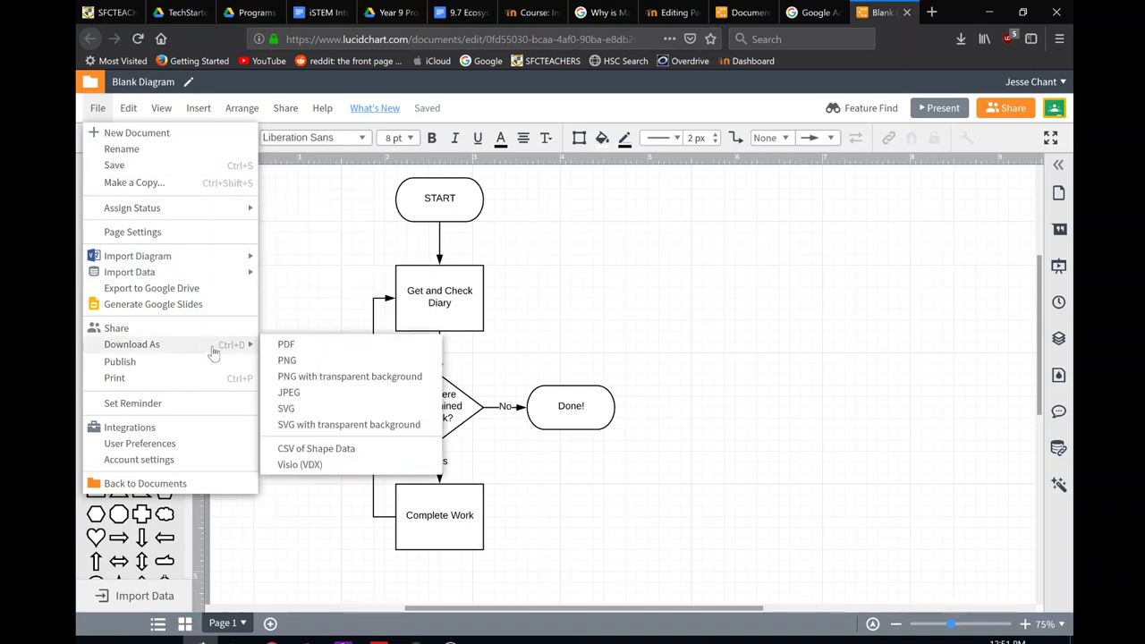
click(324, 379)
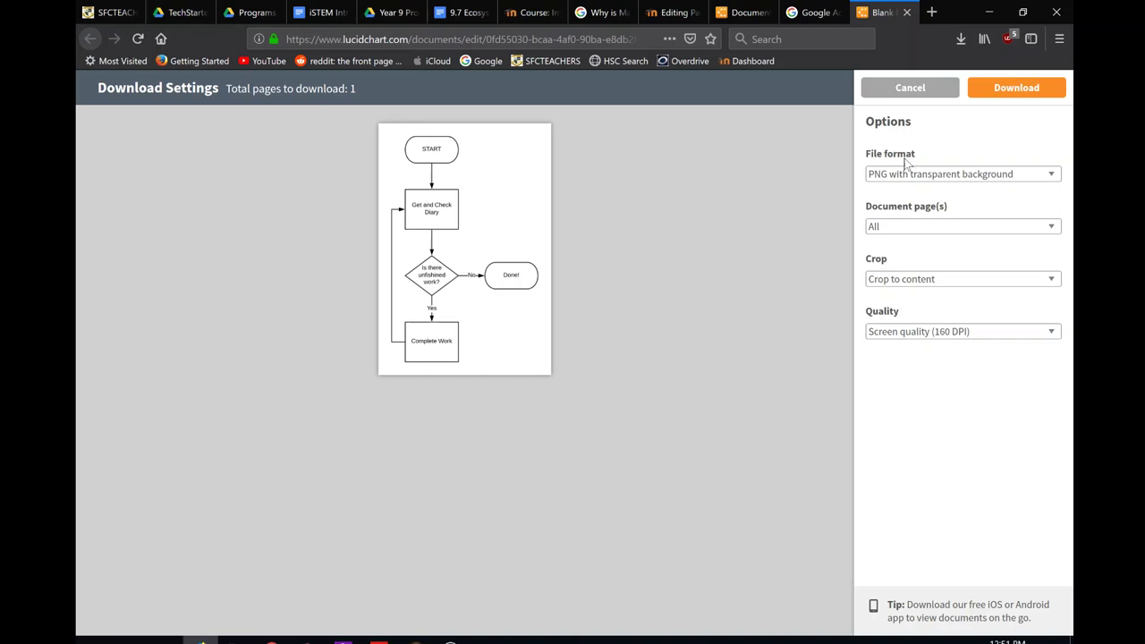
- Download the flowchart at Screen quality (160 DPI) and save Blank Diagram.png to disk
click(955, 337)
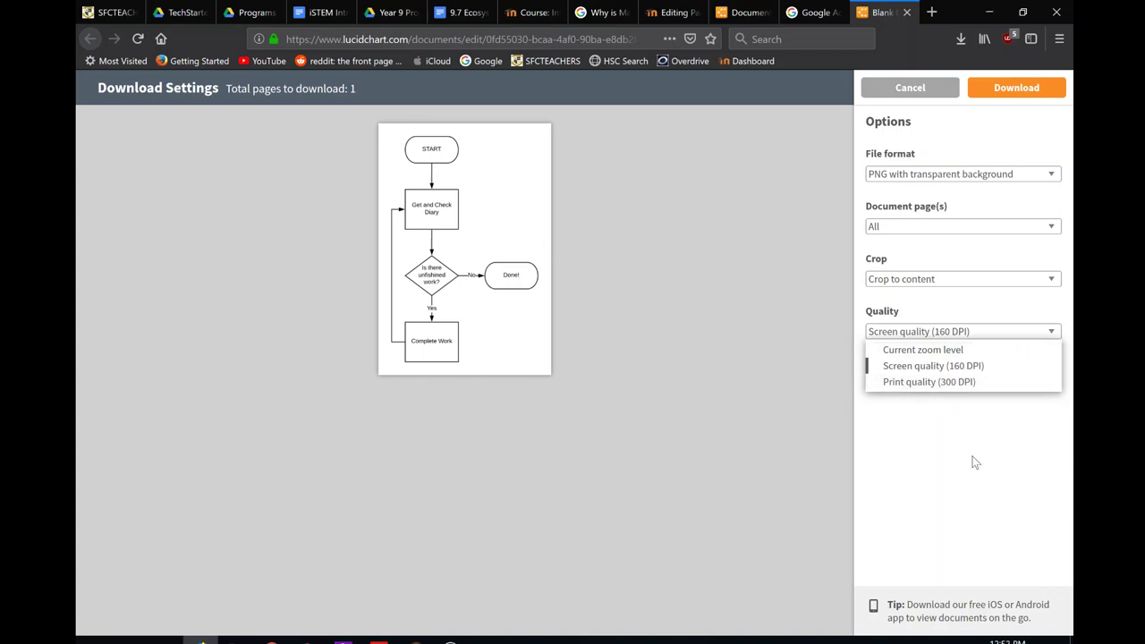
click(975, 463)
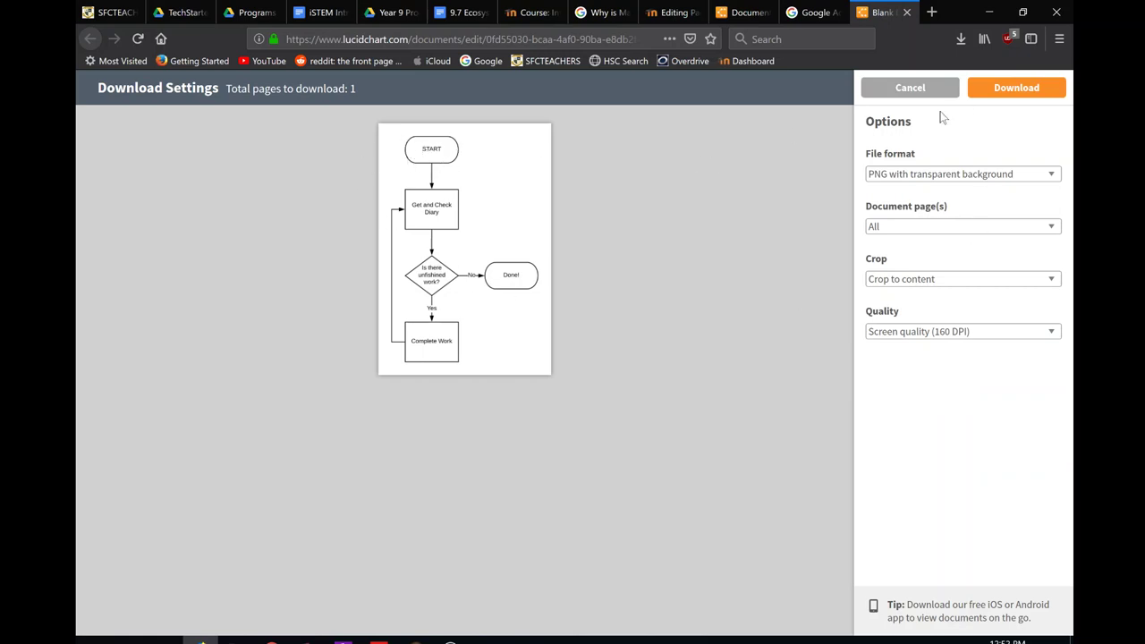
click(999, 89)
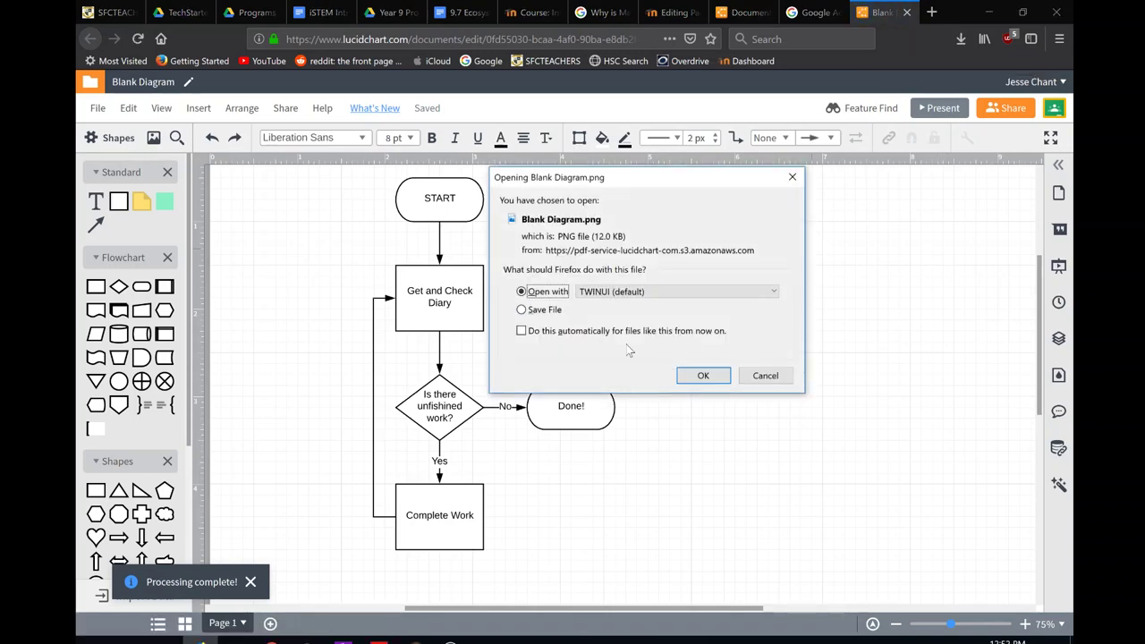
click(523, 309)
click(701, 376)
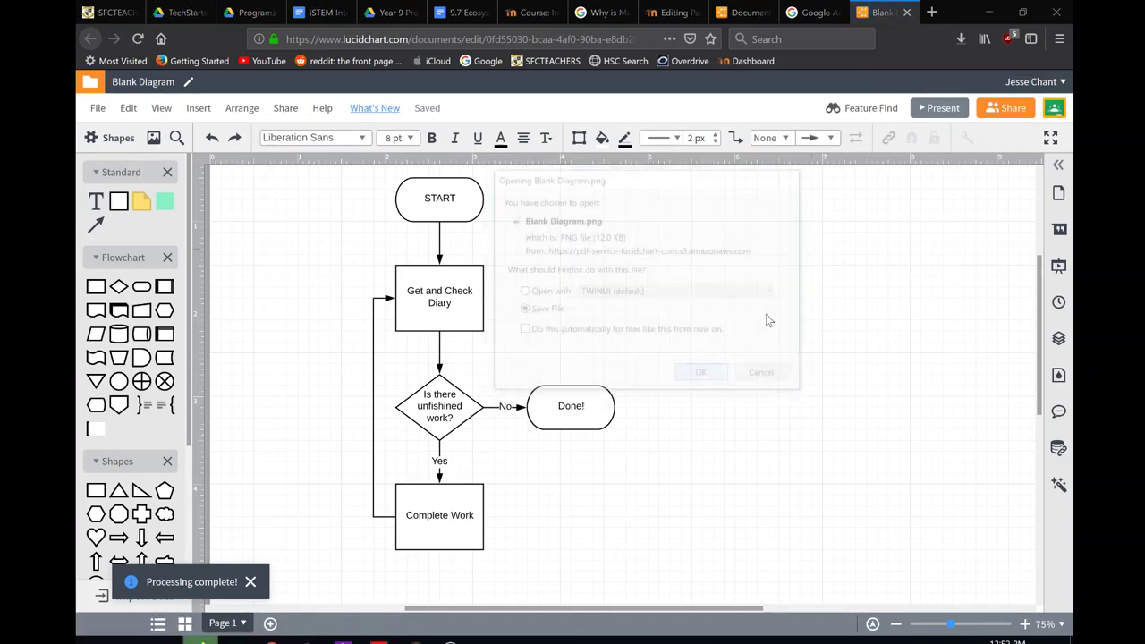
- Paste the exported Lucidchart flowchart PNG into OneNote's Flowcharts page, below the handwritten notes
click(961, 42)
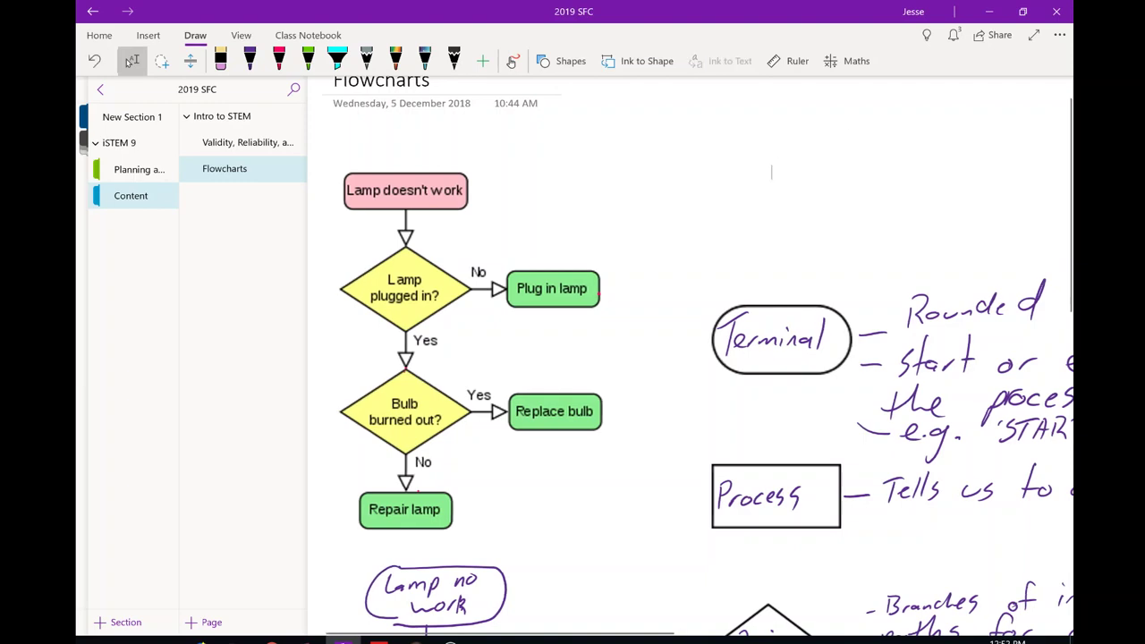
key(ctrl+v)
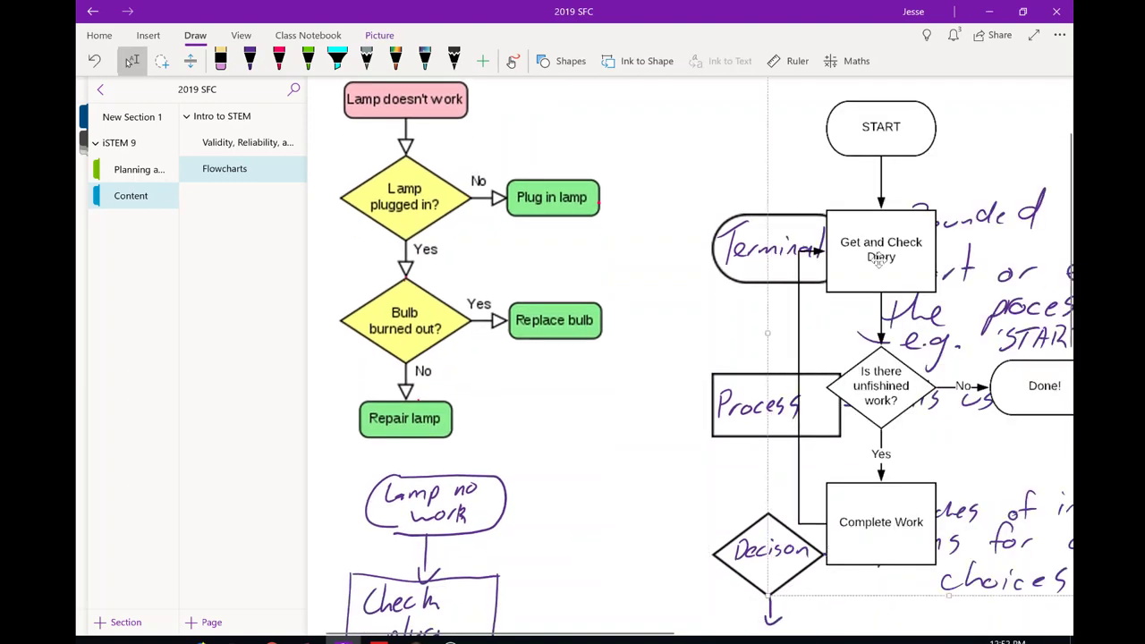
scroll(855, 164, down, 5)
drag(855, 164, 676, 578)
scroll(703, 355, down, 4)
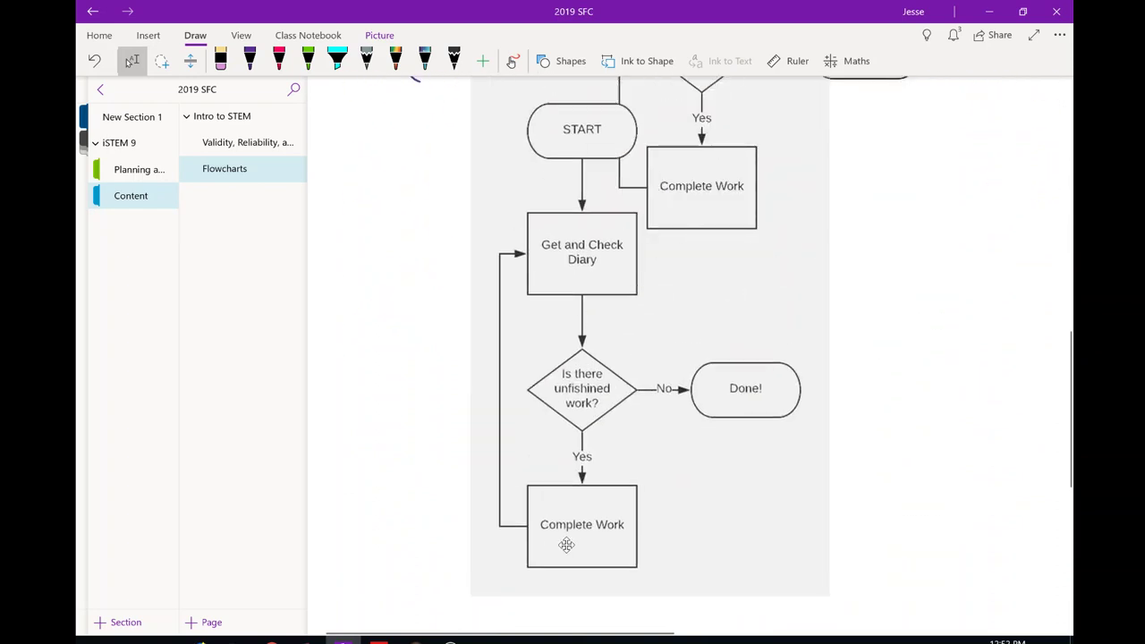